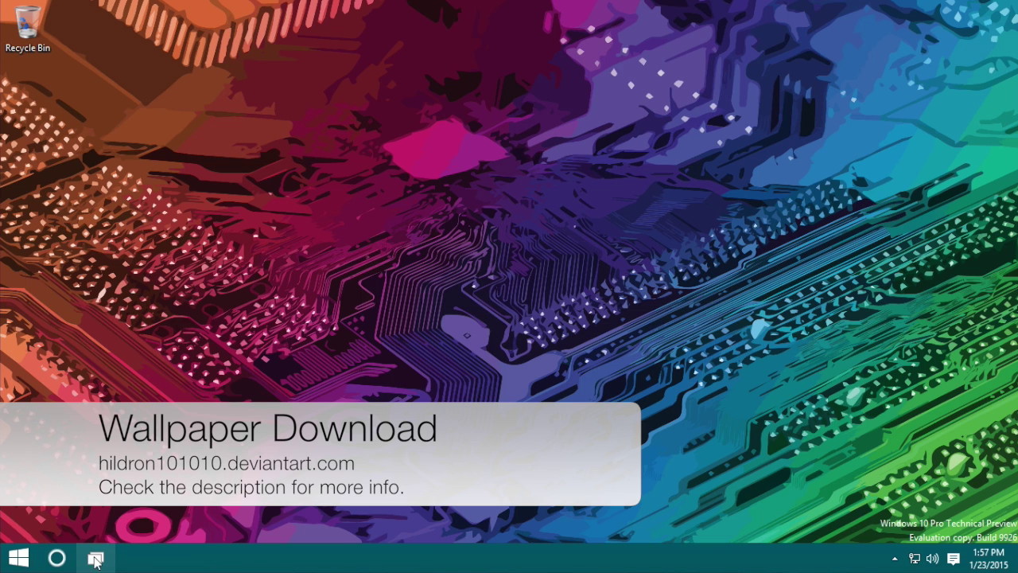
Open the Start menu and look through its tiles and the All apps list.
{"action": "left_click", "coordinate": [16, 561]}
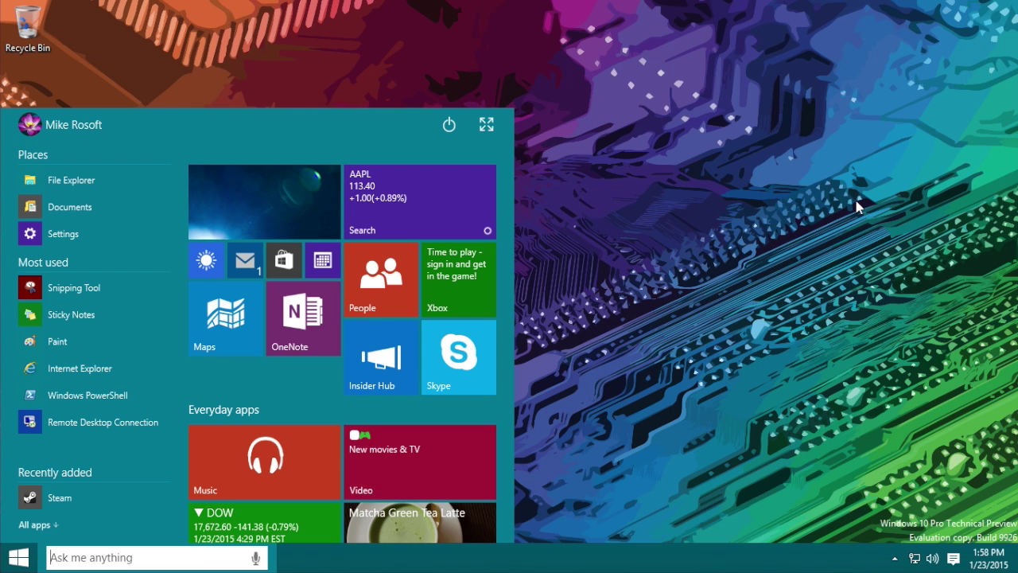
{"action": "scroll", "coordinate": [283, 264], "scroll_direction": "down", "scroll_amount": 2}
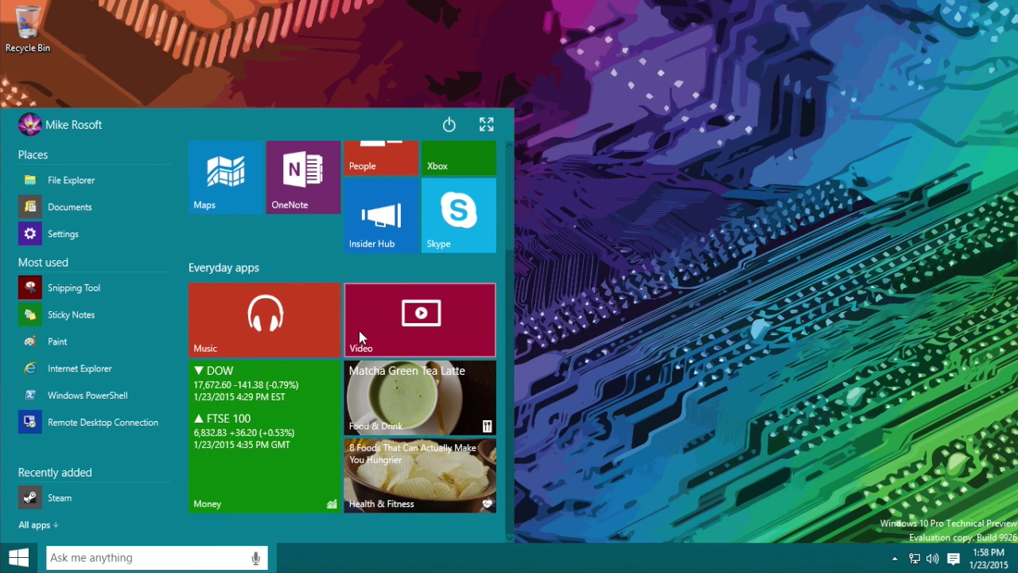
{"action": "scroll", "coordinate": [359, 330], "scroll_direction": "up", "scroll_amount": 2}
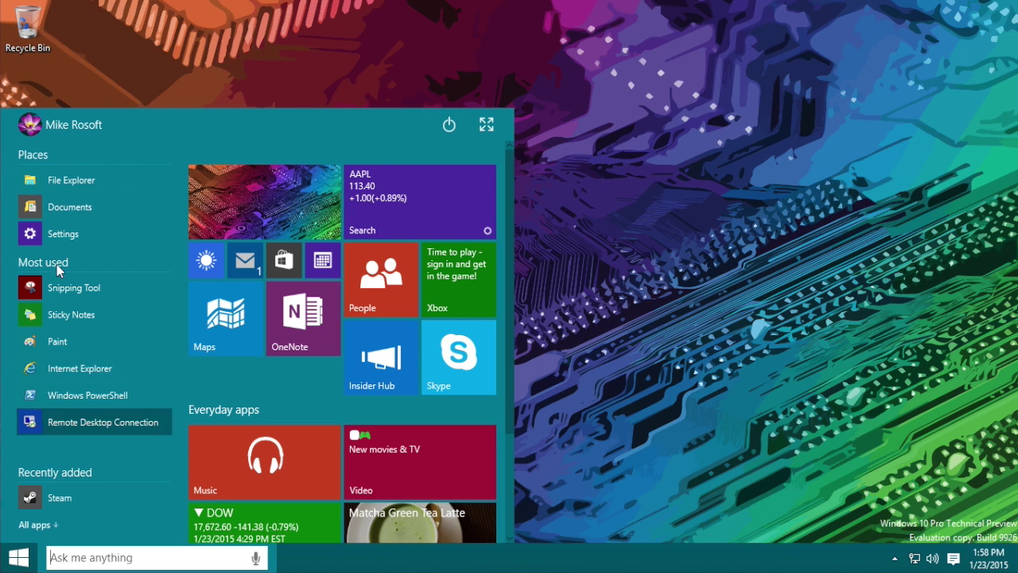
{"action": "left_click", "coordinate": [36, 524]}
{"action": "scroll", "coordinate": [109, 310], "scroll_direction": "down", "scroll_amount": 10}
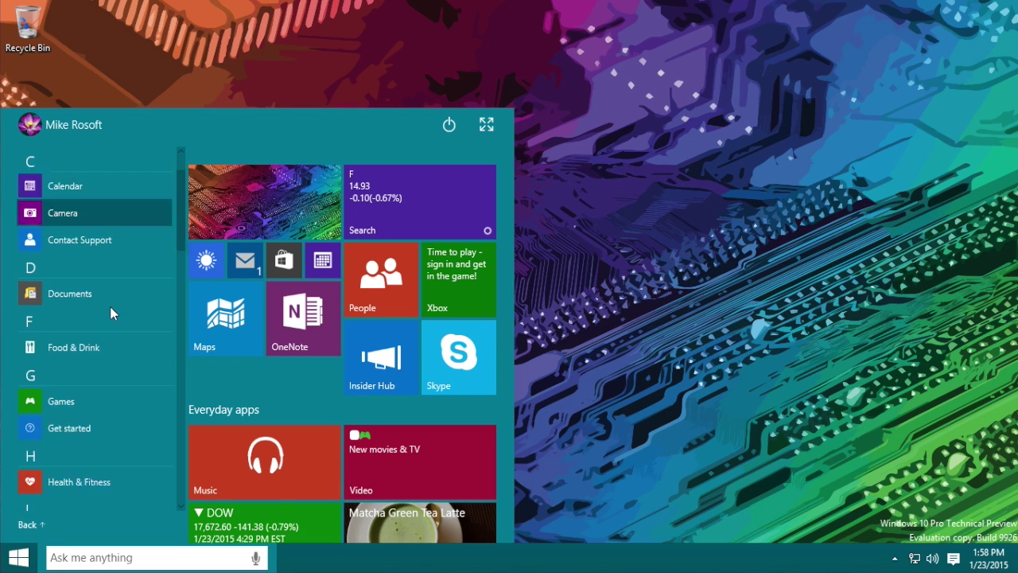
{"action": "scroll", "coordinate": [109, 313], "scroll_direction": "up", "scroll_amount": 5}
{"action": "scroll", "coordinate": [109, 310], "scroll_direction": "up", "scroll_amount": 10}
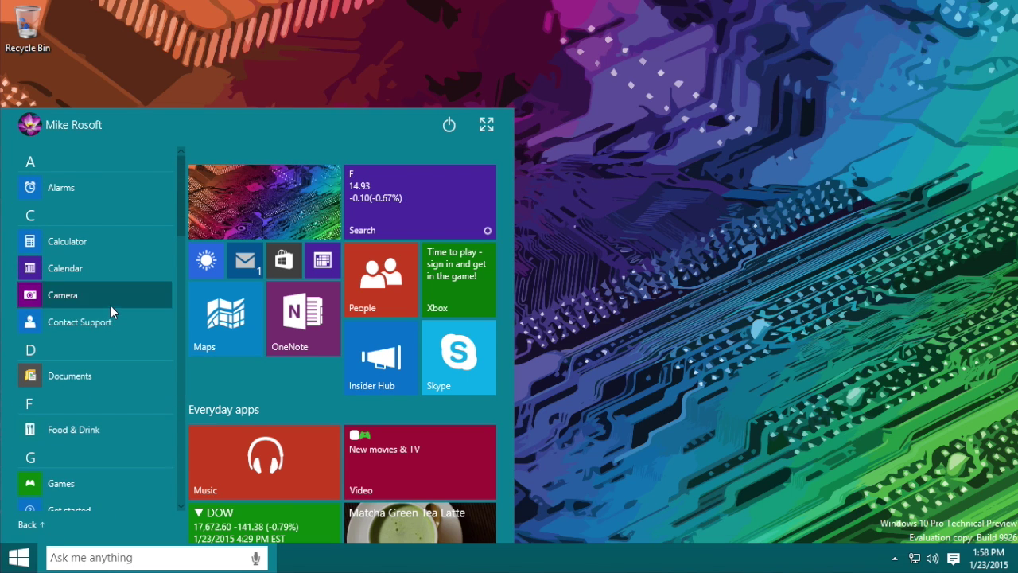
{"action": "left_click", "coordinate": [36, 524]}
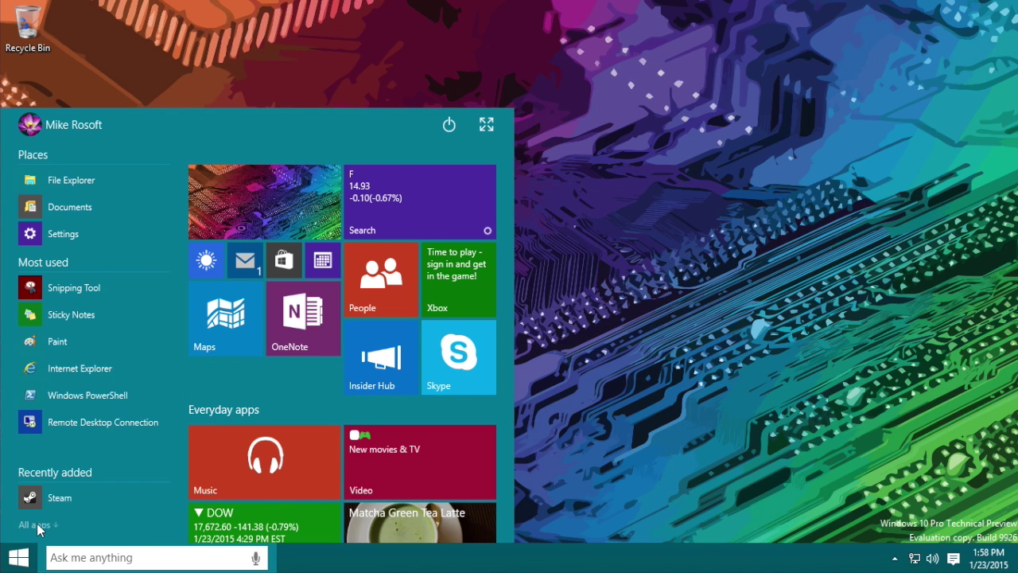
Examine the Start menu's account options and its power options.
{"action": "left_click", "coordinate": [64, 129]}
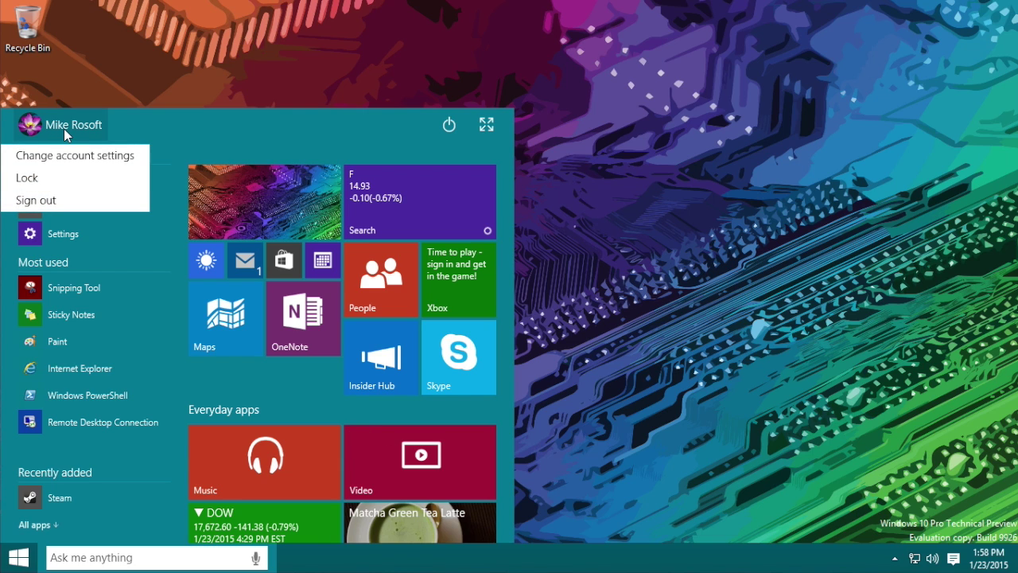
{"action": "left_click", "coordinate": [302, 132]}
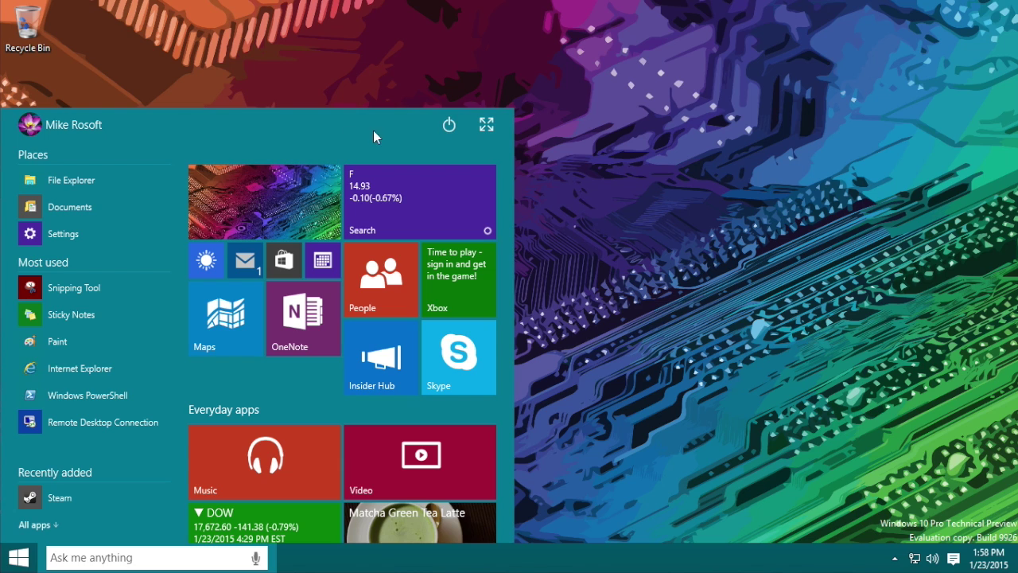
{"action": "left_click", "coordinate": [443, 132]}
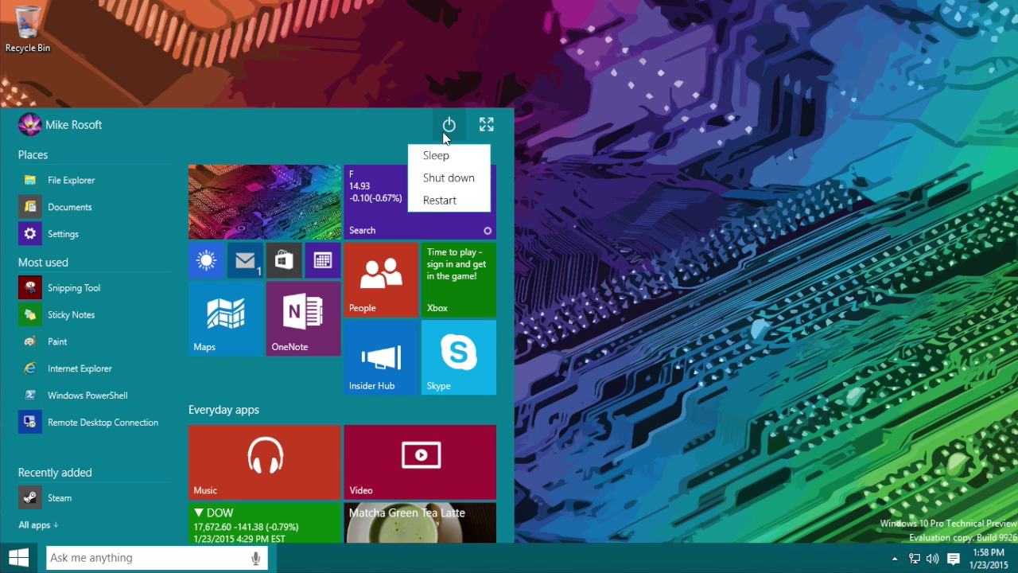
{"action": "left_click", "coordinate": [395, 133]}
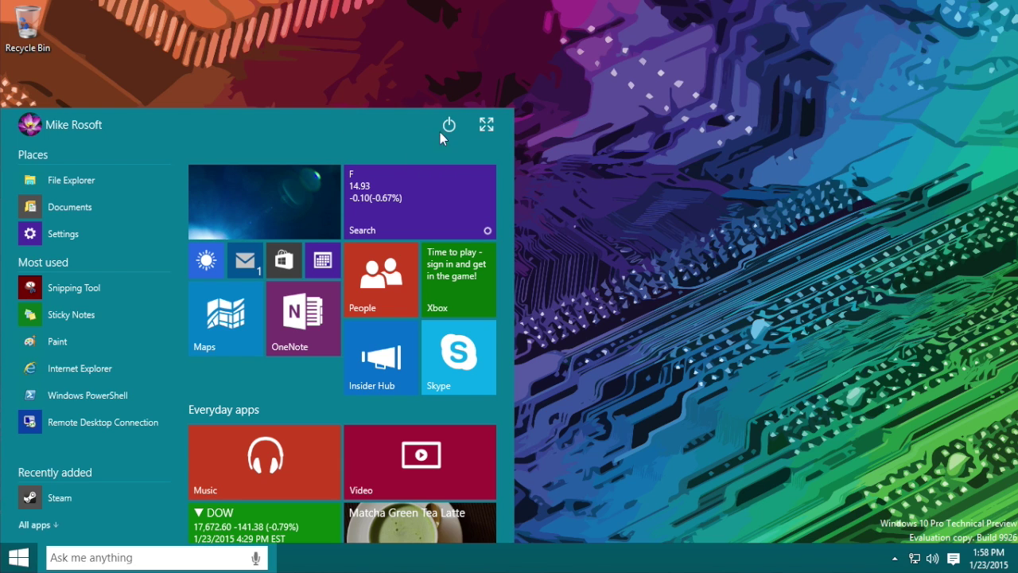
Expand the Start menu to full screen, and close and reopen it to check the layout.
{"action": "left_click", "coordinate": [486, 125]}
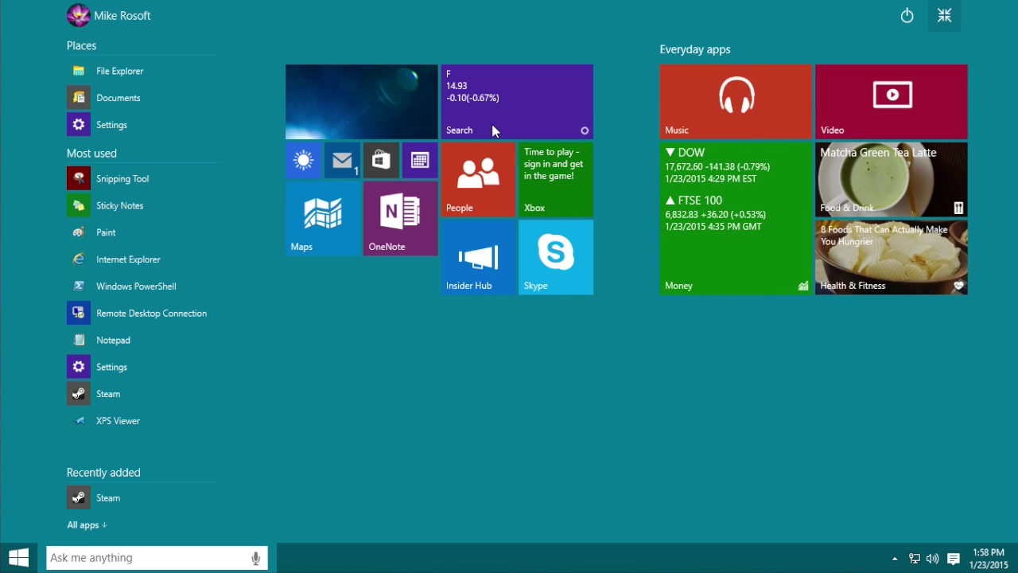
{"action": "key", "text": "super"}
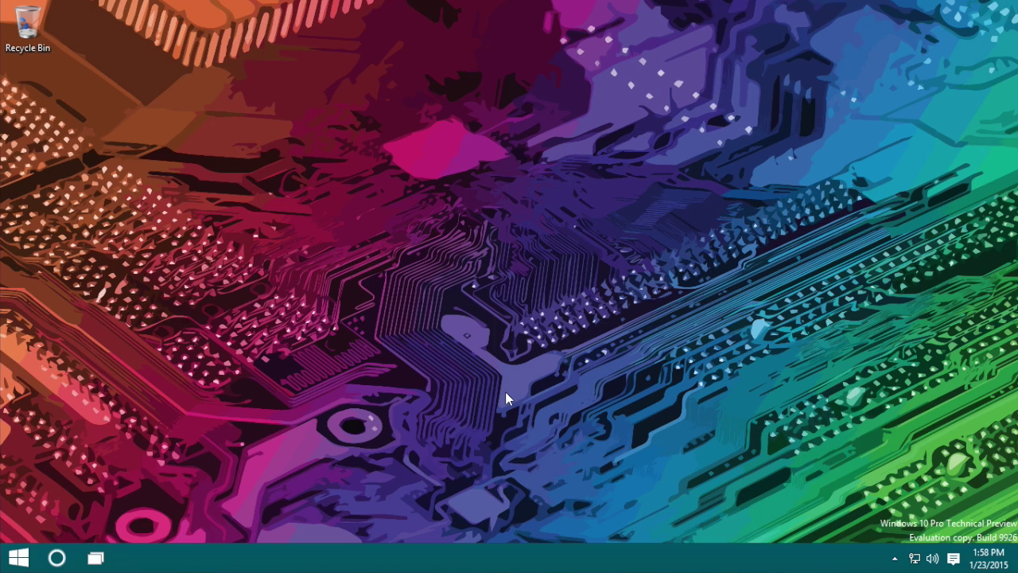
{"action": "key", "text": "super"}
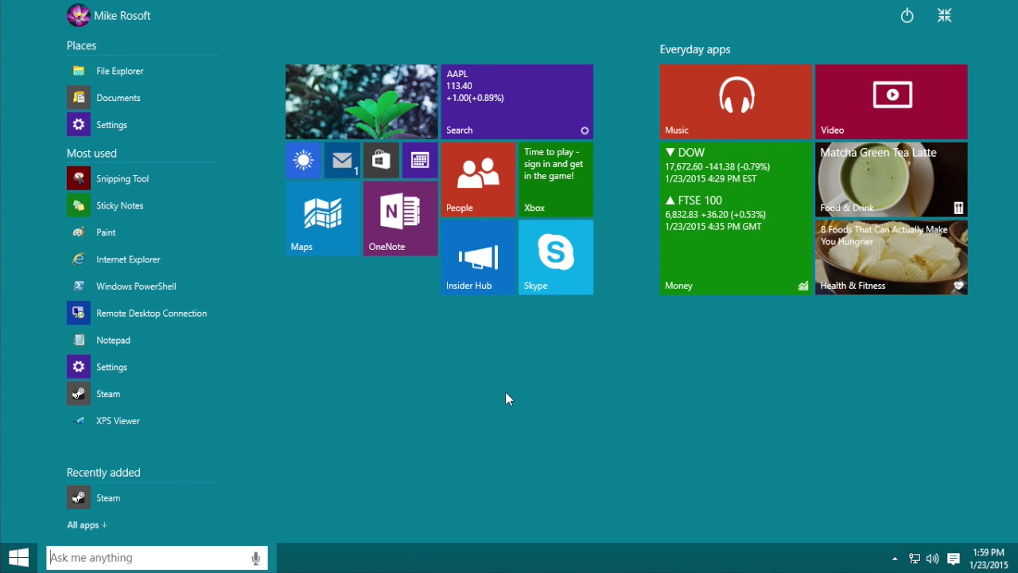
Restore the Start menu to its compact size, and close and reopen it to check the layout.
{"action": "left_click", "coordinate": [945, 16]}
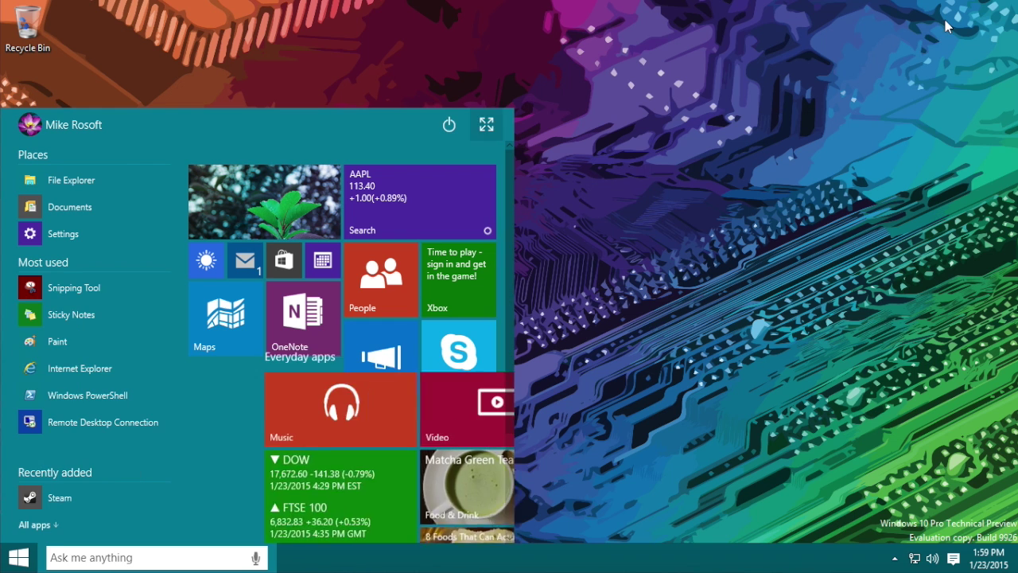
{"action": "left_click", "coordinate": [516, 325]}
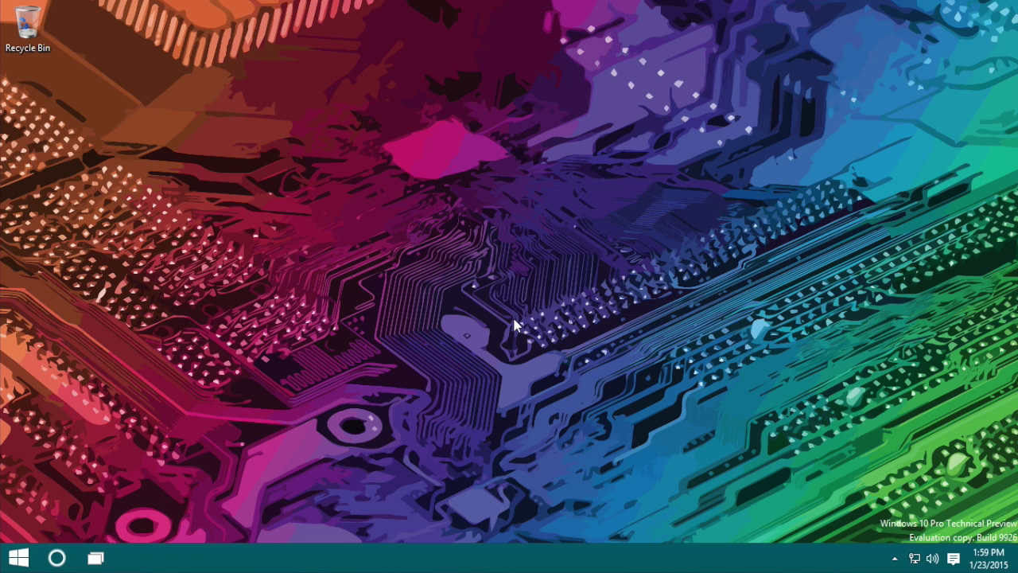
{"action": "key", "text": "super"}
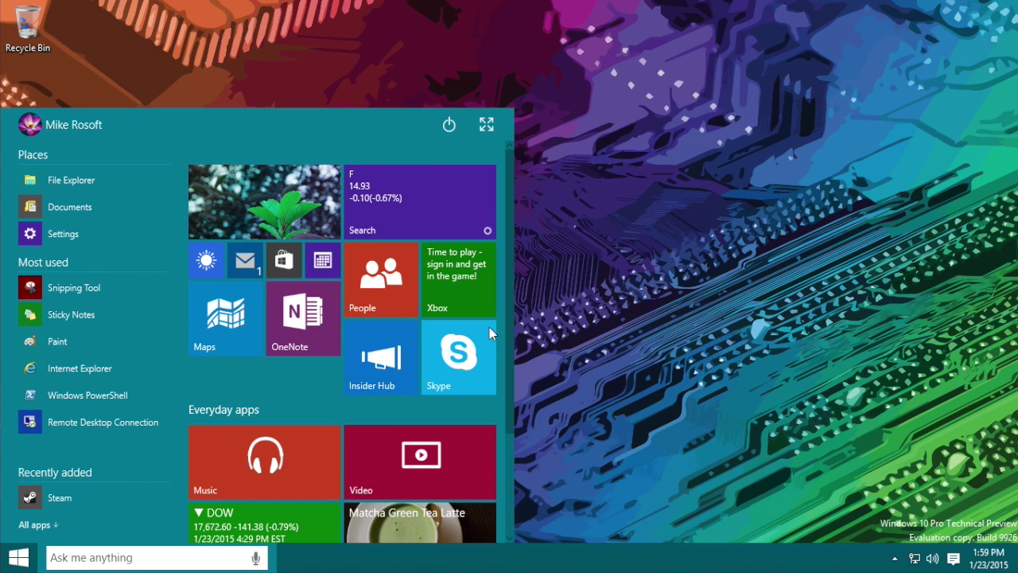
{"action": "left_click", "coordinate": [705, 363]}
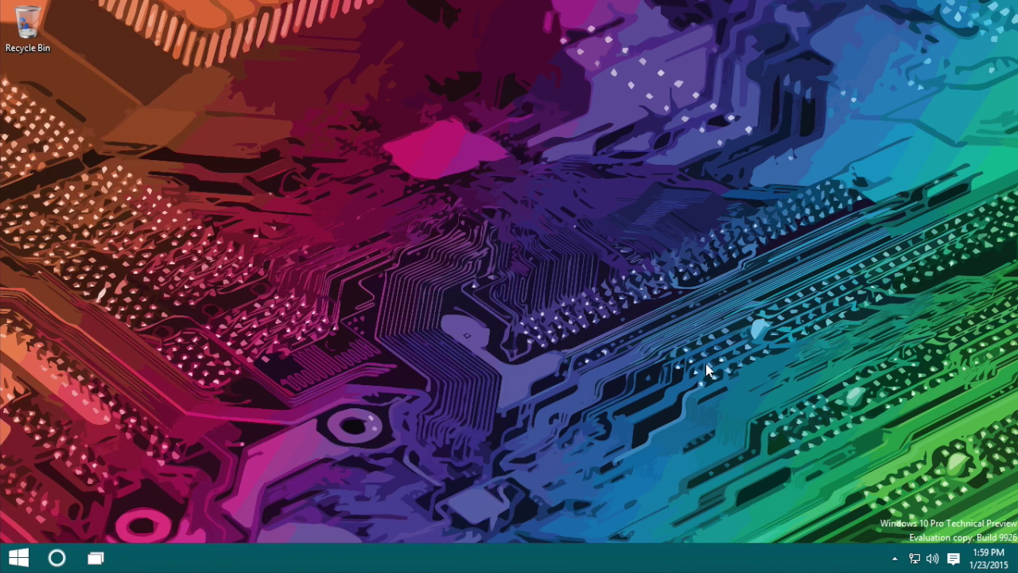
Set the taskbar search to show the full search box.
{"action": "right_click", "coordinate": [62, 560]}
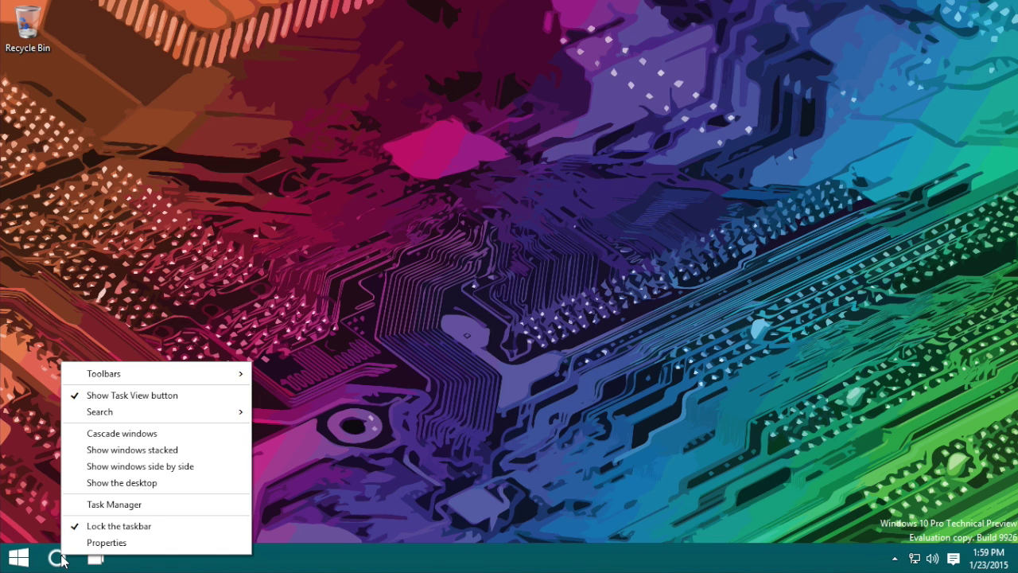
{"action": "mouse_move", "coordinate": [139, 410]}
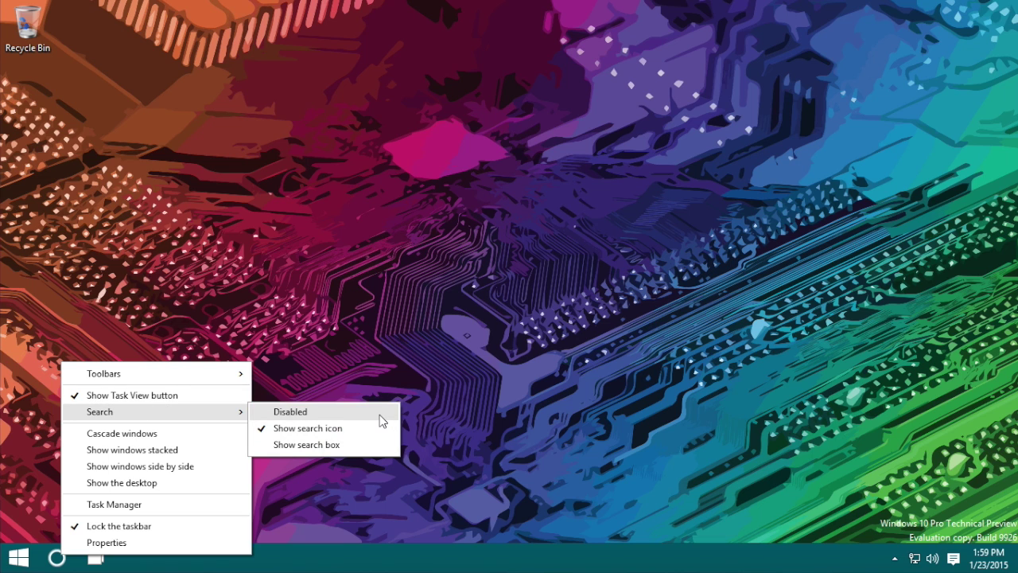
{"action": "left_click", "coordinate": [359, 444]}
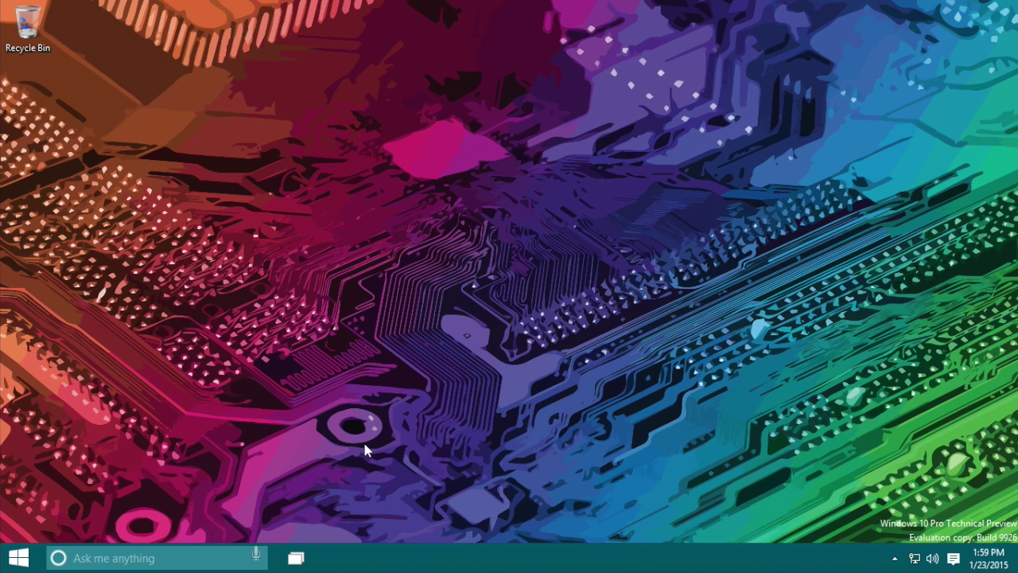
Switch the taskbar search back to showing only the search icon.
{"action": "right_click", "coordinate": [336, 561]}
{"action": "mouse_move", "coordinate": [407, 422]}
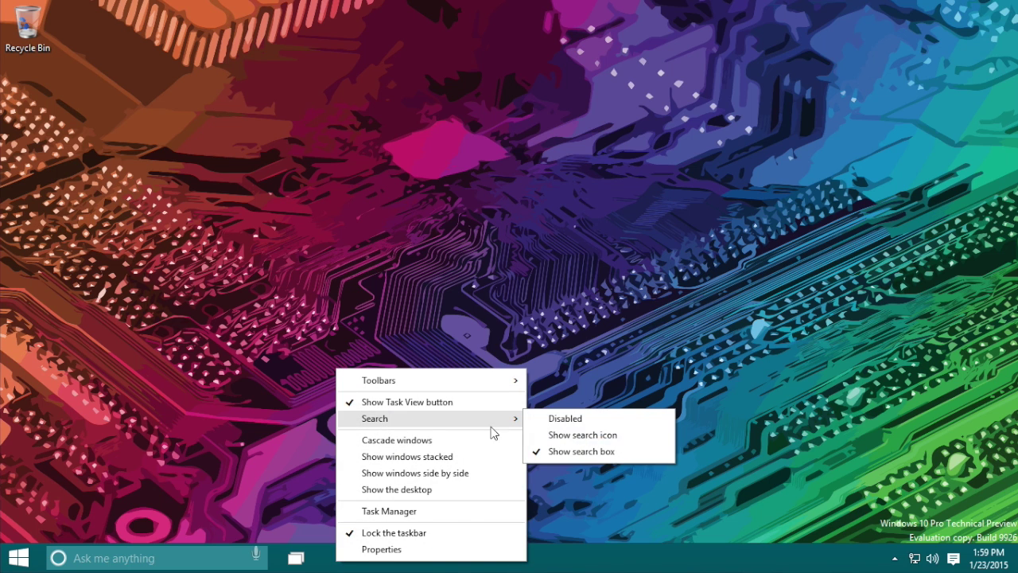
{"action": "left_click", "coordinate": [631, 435]}
Search for "sound" from the Start menu.
{"action": "key", "text": "super"}
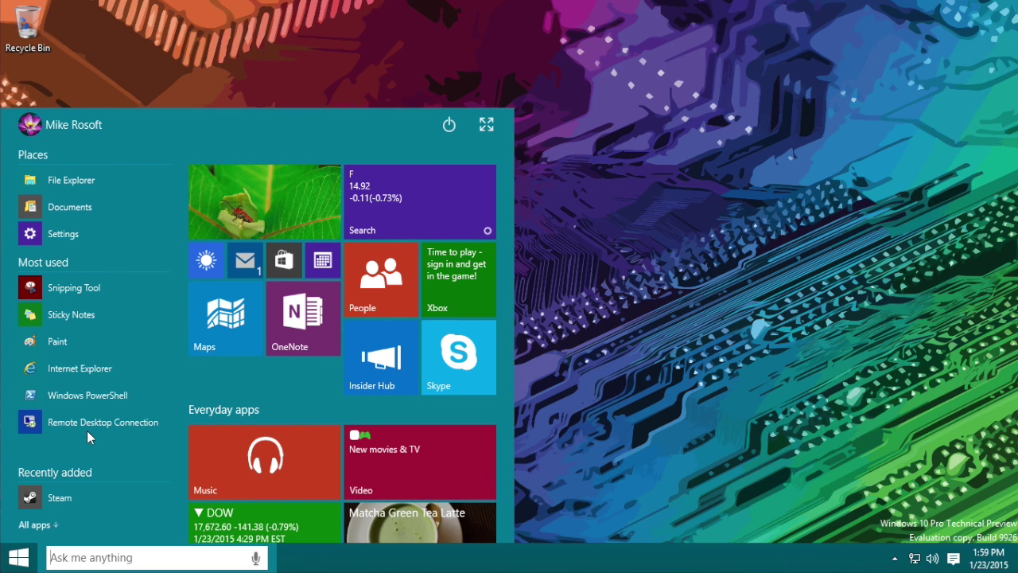
{"action": "type", "text": "sound"}
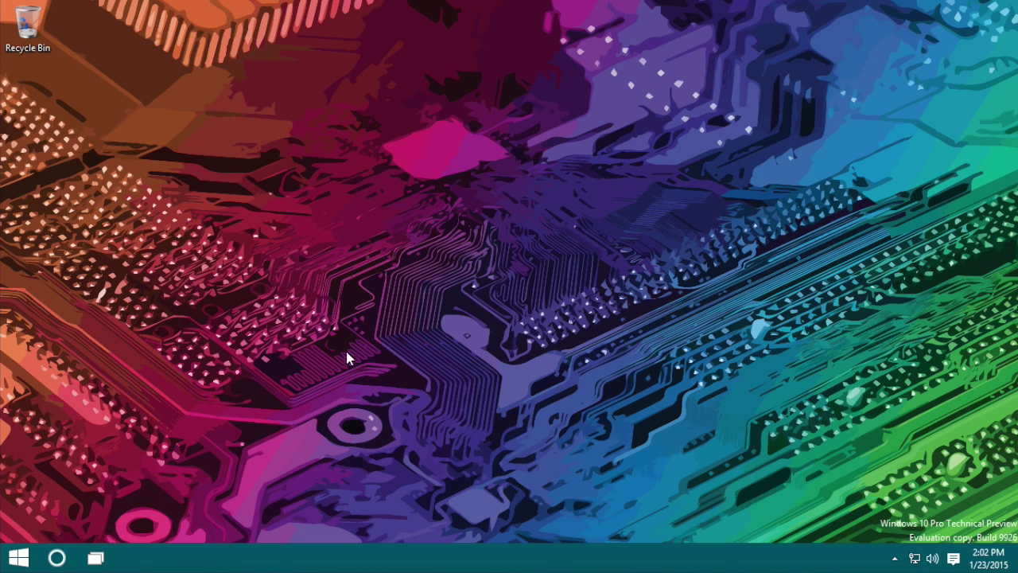
Open Cortana and, in her settings, turn on the option to respond when hearing "Hey Cortana".
{"action": "left_click", "coordinate": [68, 559]}
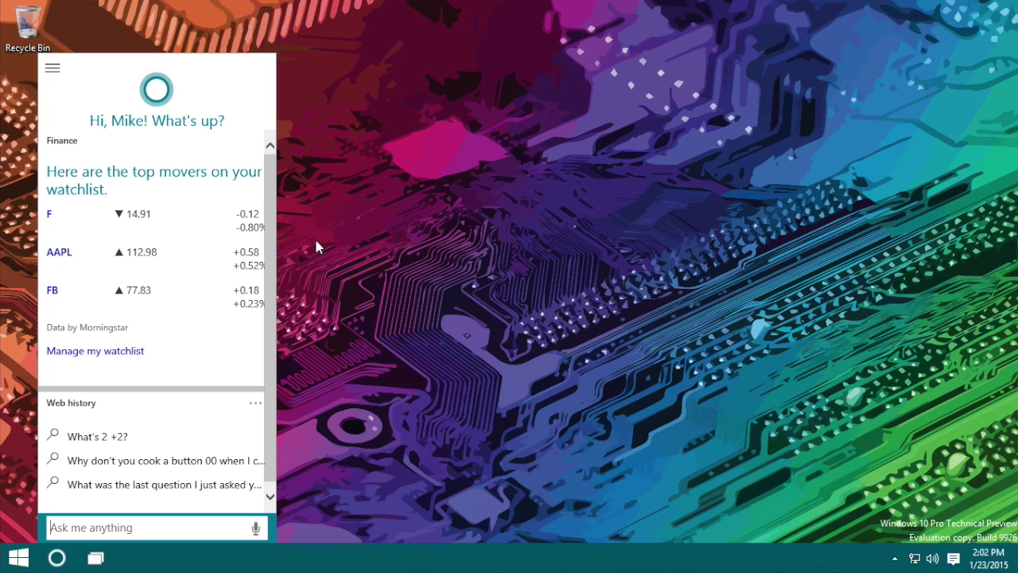
{"action": "scroll", "coordinate": [207, 241], "scroll_direction": "down", "scroll_amount": 1}
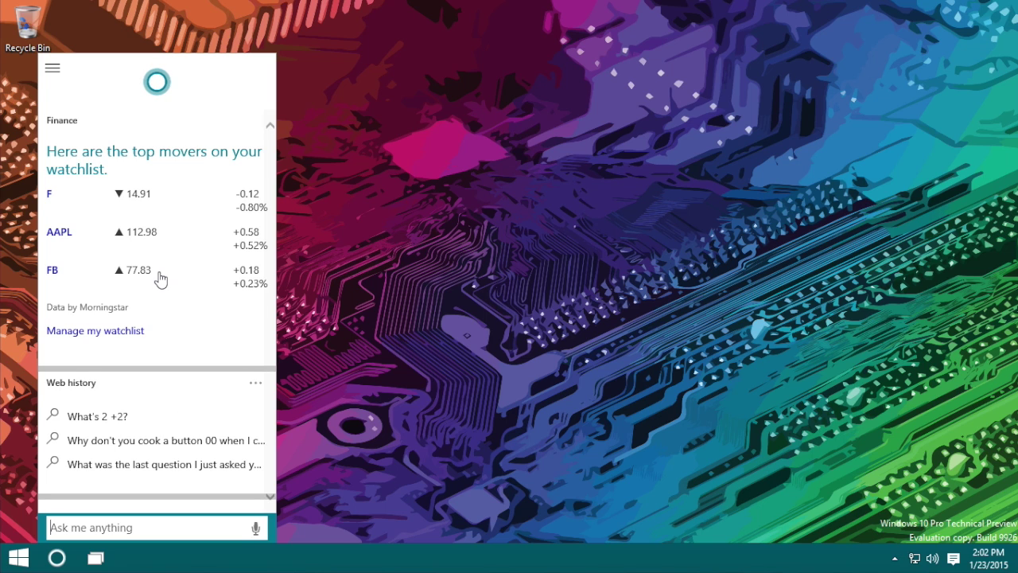
{"action": "left_click", "coordinate": [50, 69]}
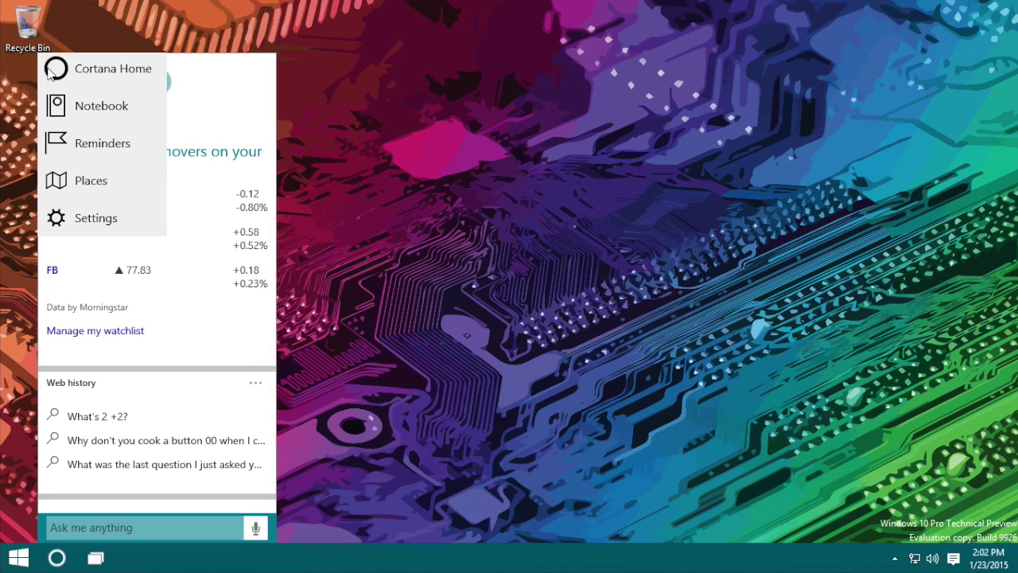
{"action": "left_click", "coordinate": [72, 216]}
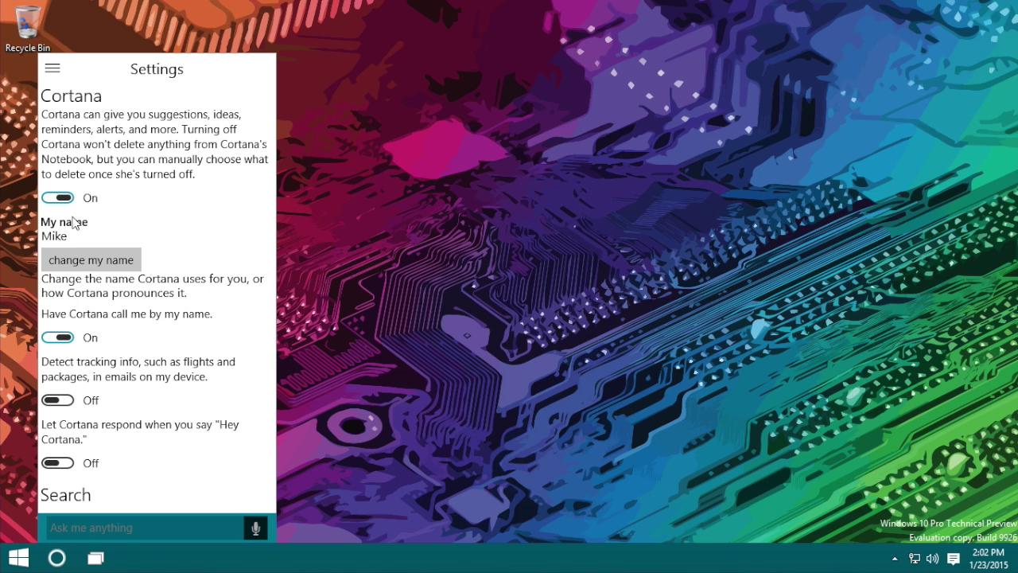
{"action": "scroll", "coordinate": [117, 322], "scroll_direction": "down", "scroll_amount": 3}
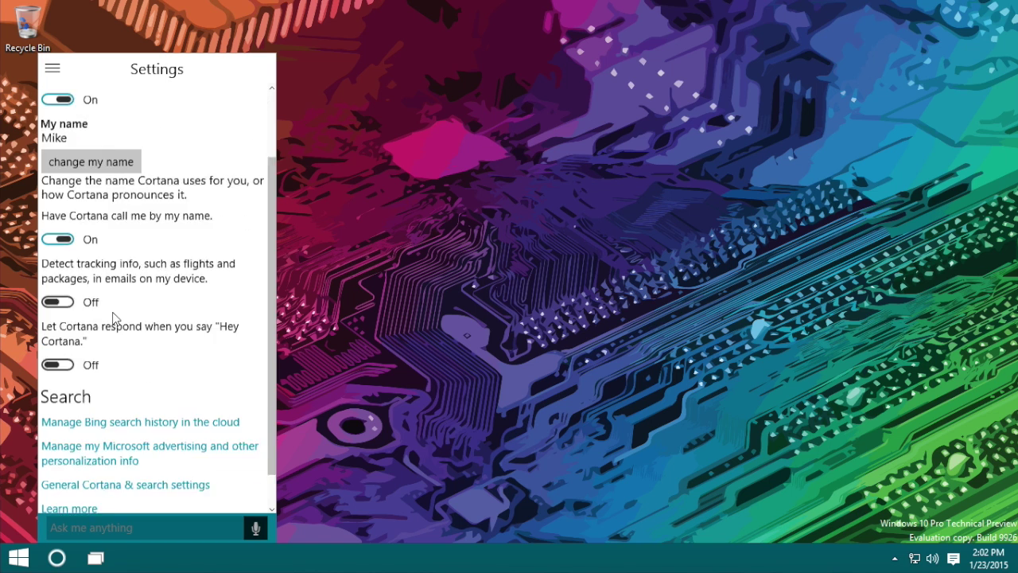
{"action": "scroll", "coordinate": [117, 322], "scroll_direction": "up", "scroll_amount": 3}
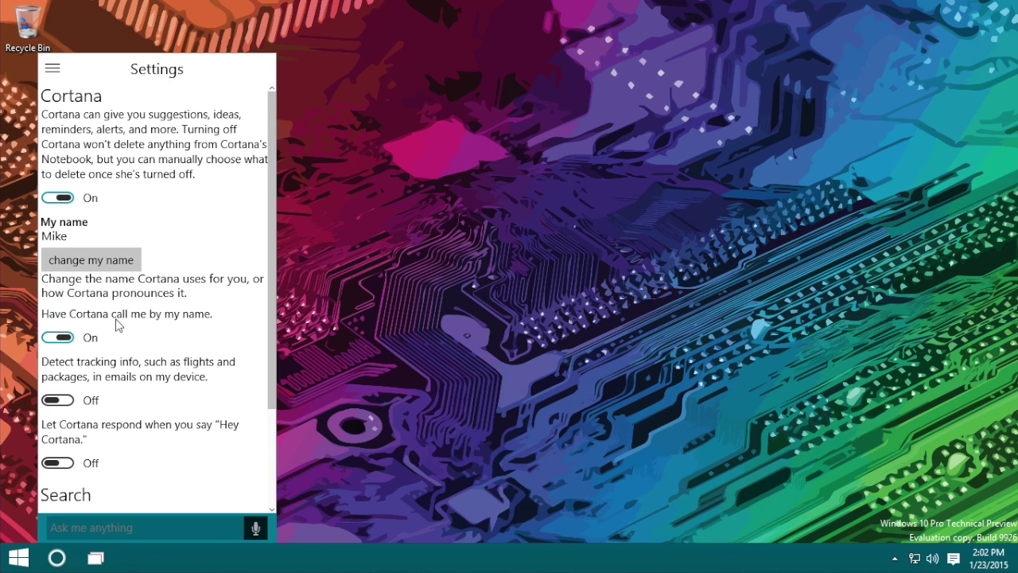
{"action": "left_click", "coordinate": [57, 464]}
{"action": "left_click", "coordinate": [396, 406]}
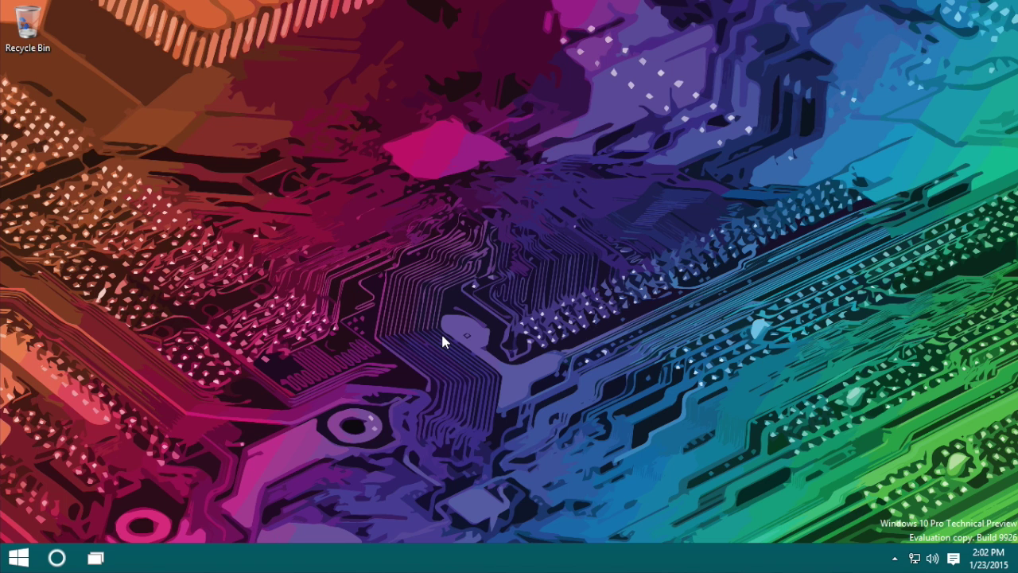
Open the Videos folder in a new File Explorer window.
{"action": "key", "text": "super+e"}
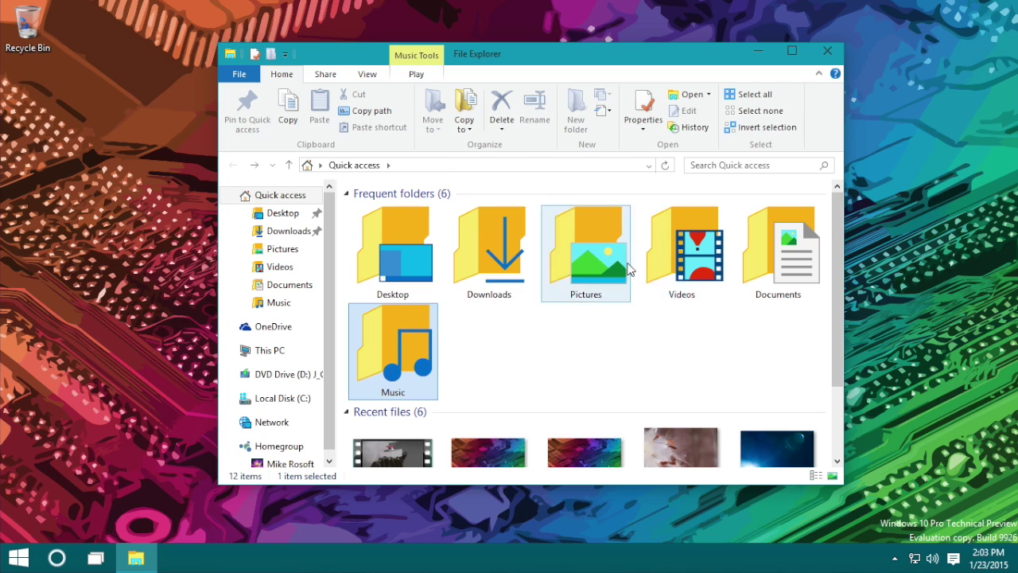
{"action": "left_click", "coordinate": [659, 256]}
{"action": "double_click", "coordinate": [658, 252]}
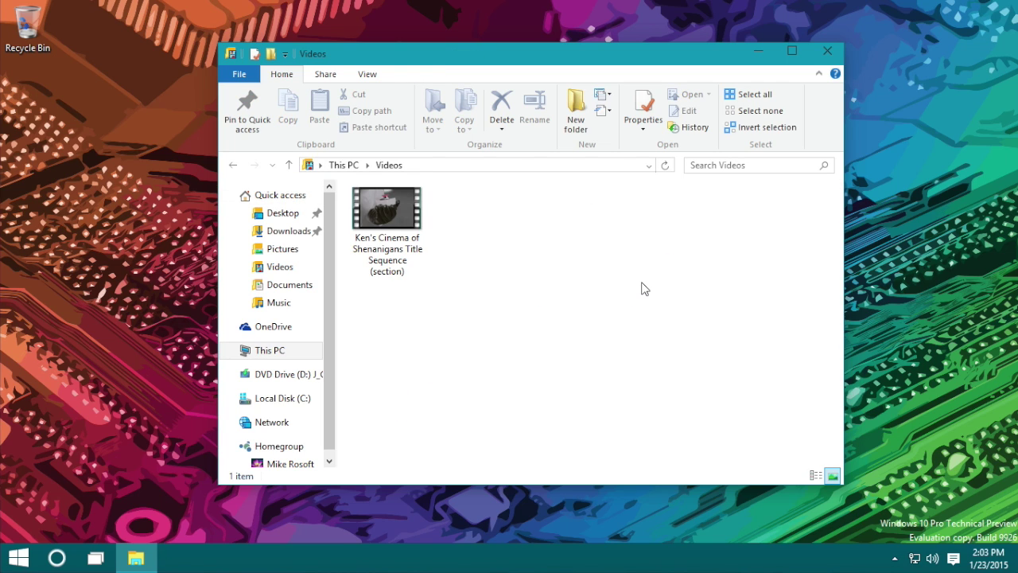
Ask Cortana spoken questions, reopening her and starting voice listening for another query.
{"action": "key", "text": "super+c"}
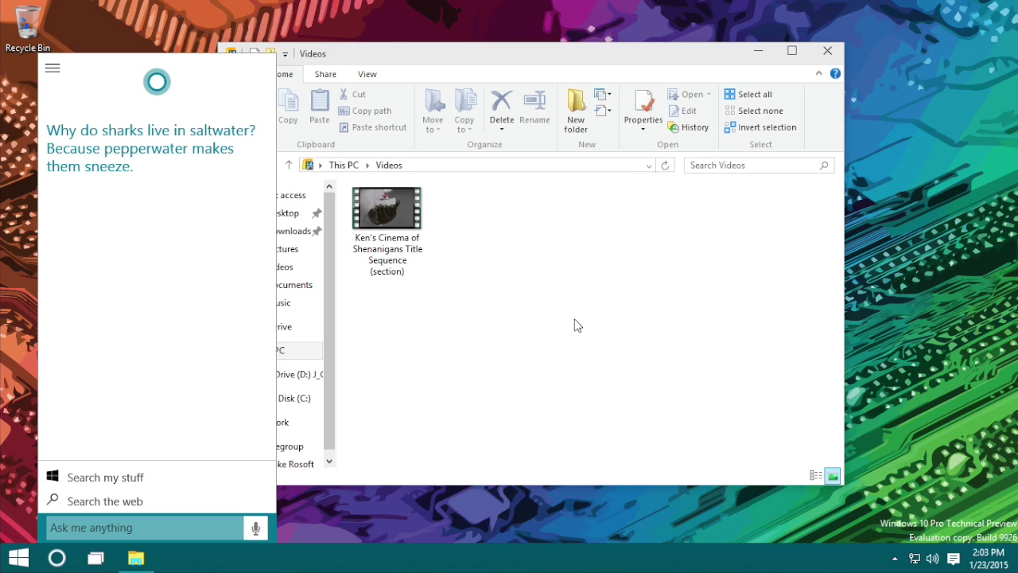
{"action": "left_click", "coordinate": [578, 325]}
{"action": "left_click", "coordinate": [57, 557]}
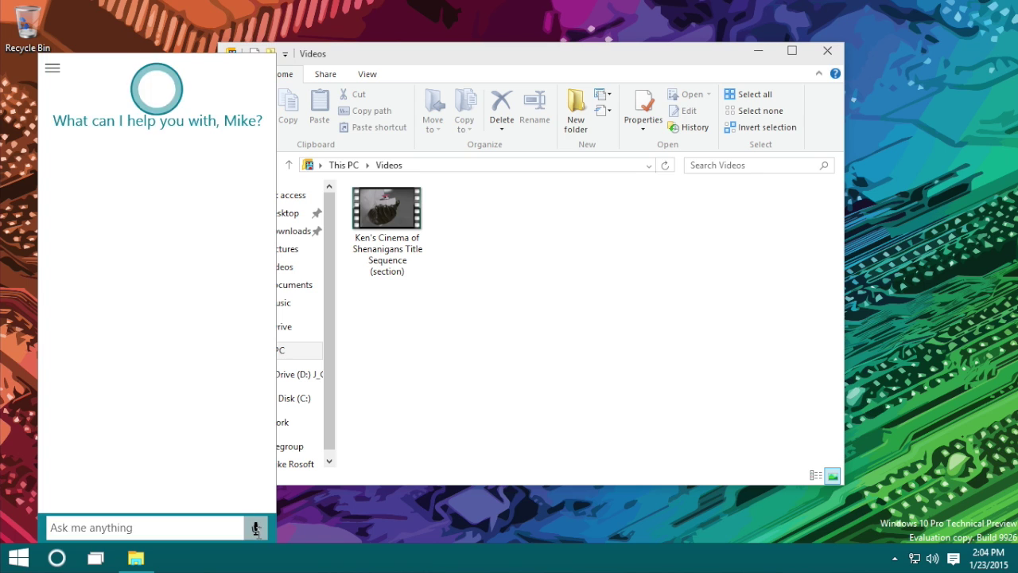
{"action": "left_click", "coordinate": [255, 528]}
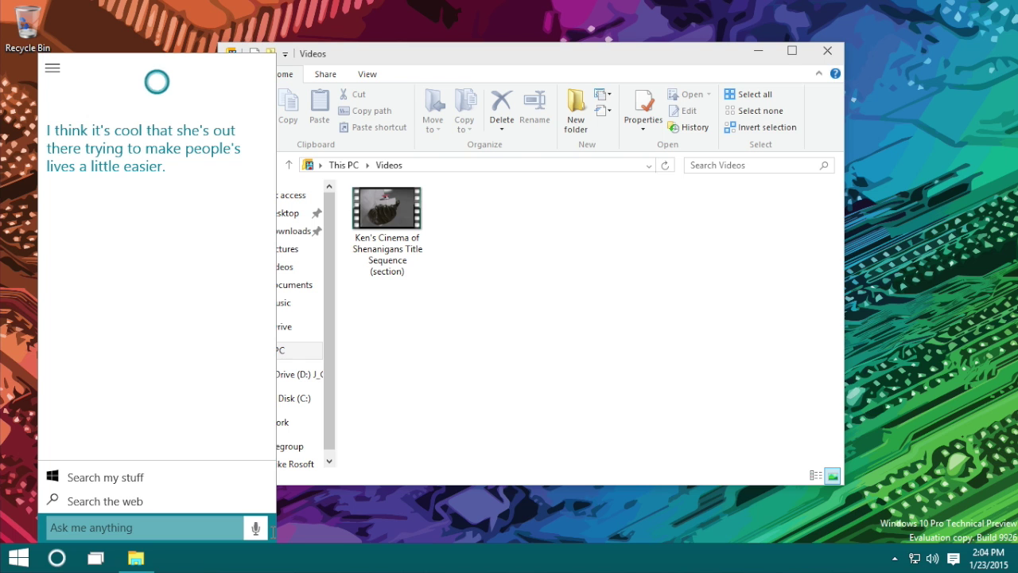
Dismiss Cortana, and open the Documents folder and Settings from the Start menu.
{"action": "key", "text": "Escape"}
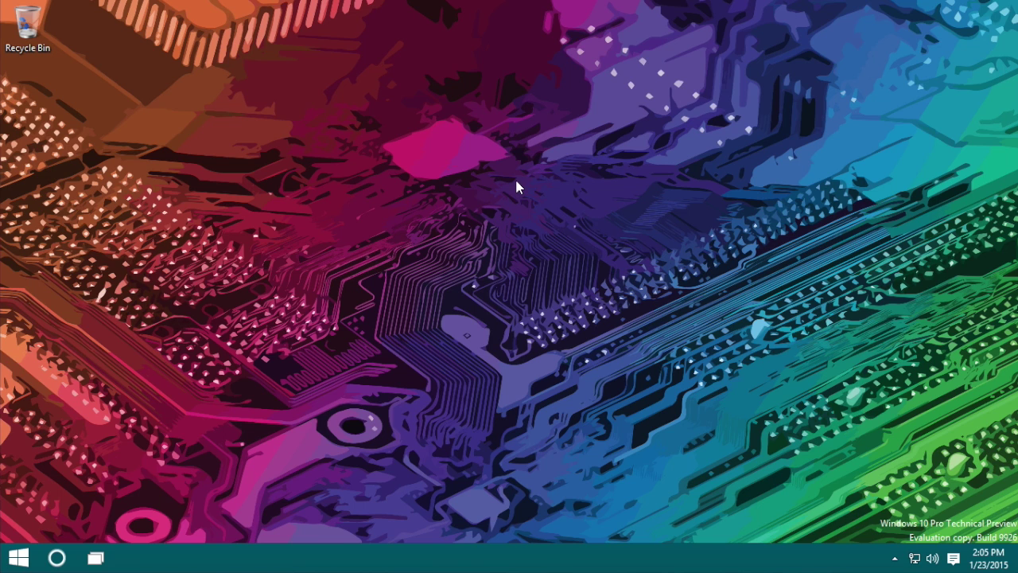
{"action": "left_click", "coordinate": [19, 557]}
{"action": "left_click", "coordinate": [68, 275]}
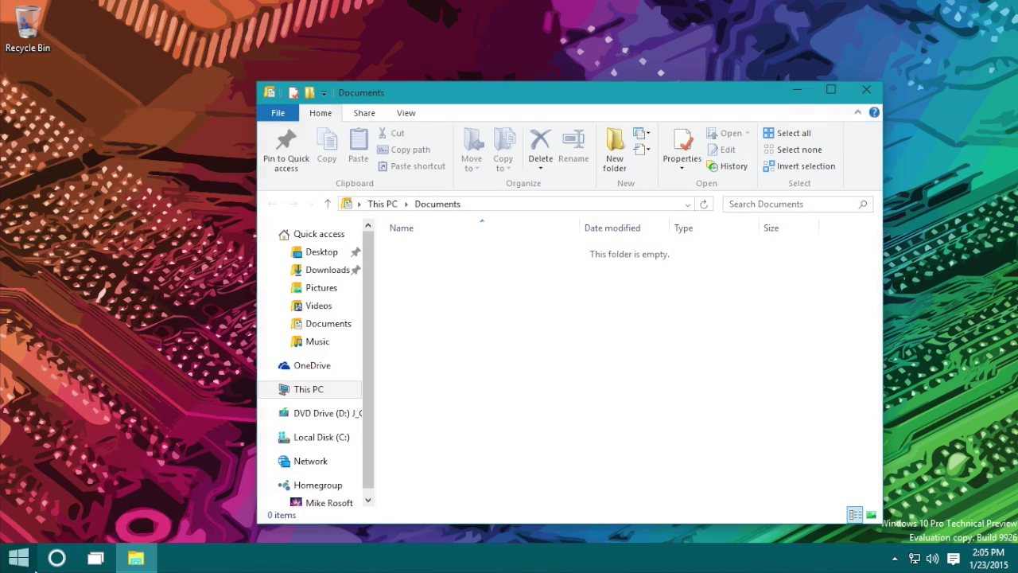
{"action": "left_click", "coordinate": [21, 559]}
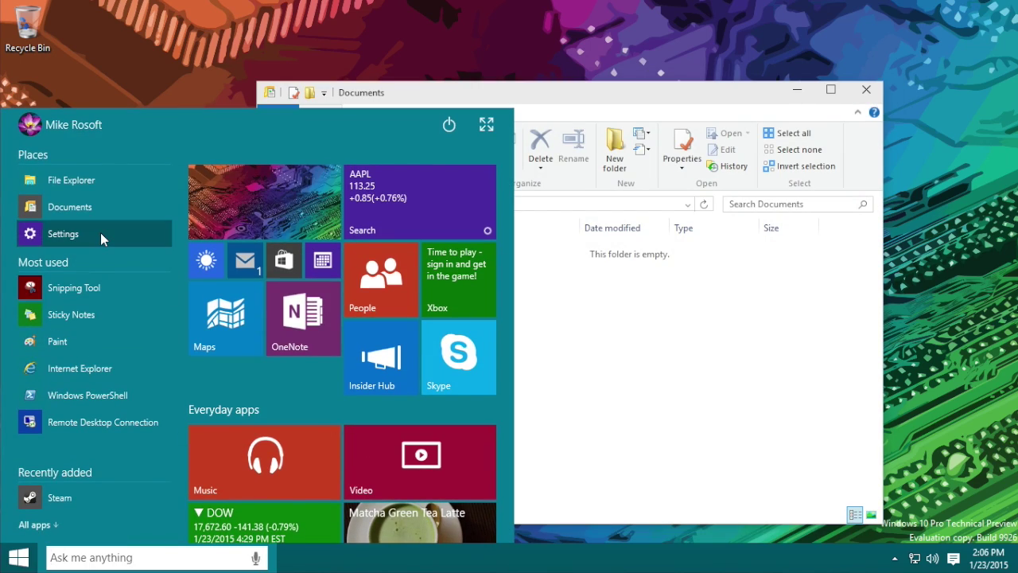
{"action": "left_click", "coordinate": [63, 234]}
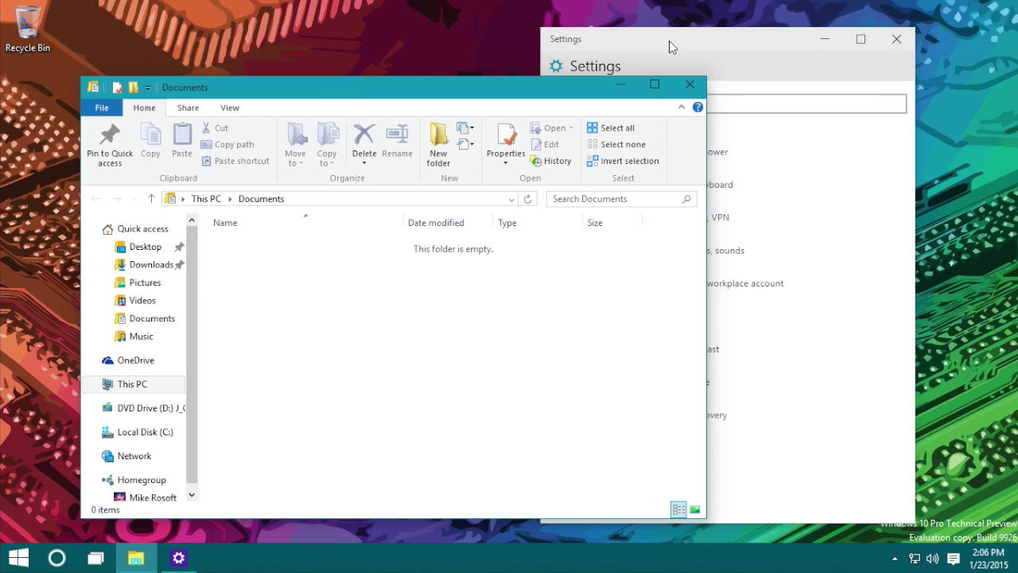
Bring Settings in front of Documents, widen its window leftward, and reposition the OneNote window over it.
{"action": "left_click", "coordinate": [669, 40]}
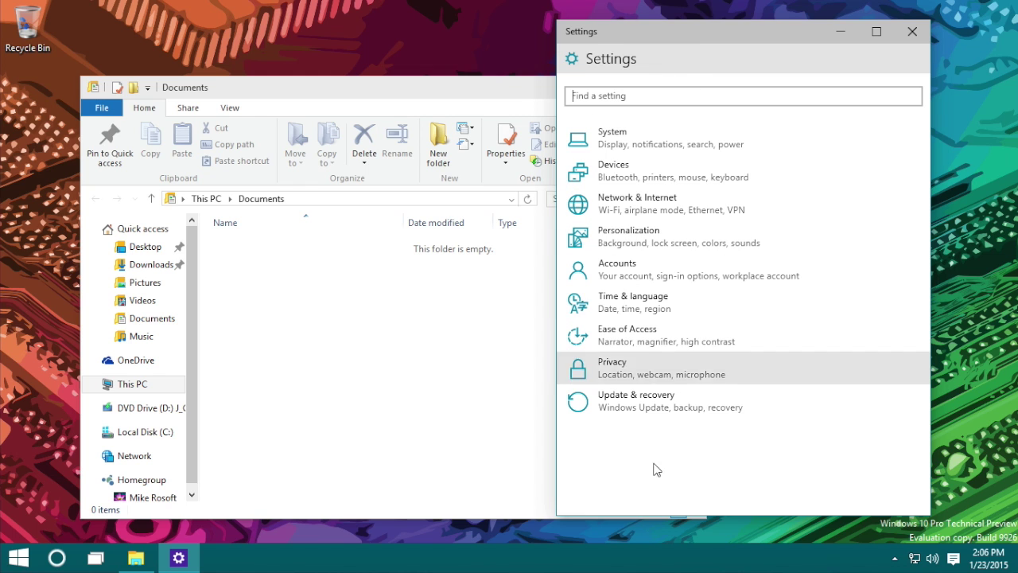
{"action": "left_click_drag", "start_coordinate": [550, 270], "coordinate": [251, 271]}
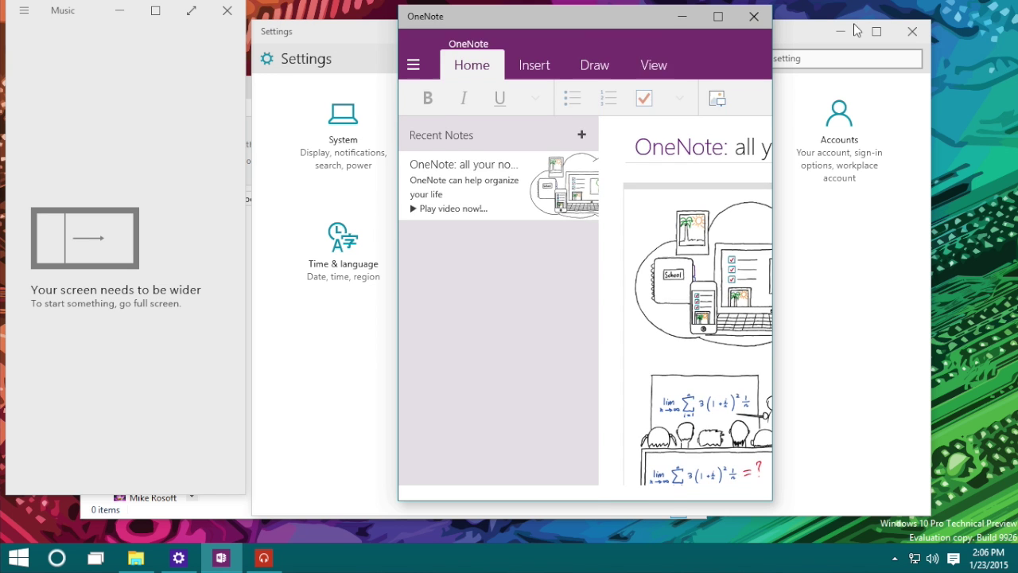
{"action": "left_click_drag", "start_coordinate": [536, 19], "coordinate": [489, 32]}
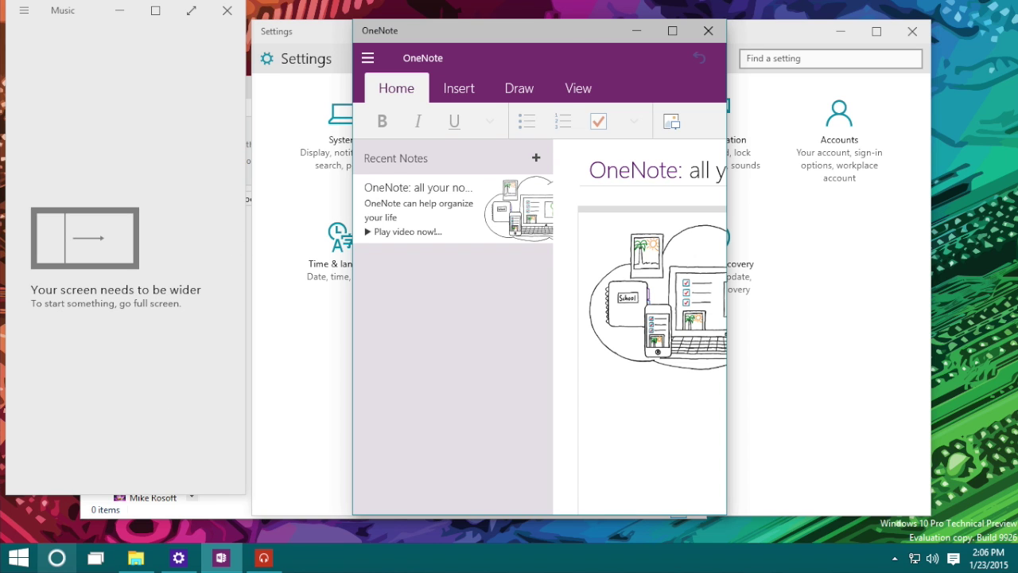
Add a second virtual desktop in Task View, remove it, and switch to the Settings window.
{"action": "left_click", "coordinate": [96, 559]}
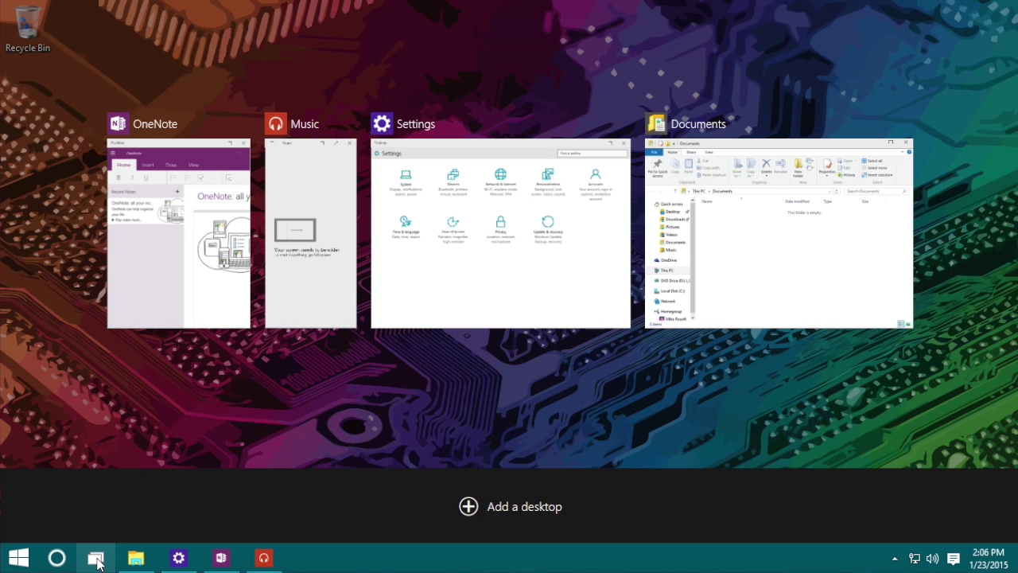
{"action": "left_click", "coordinate": [468, 506]}
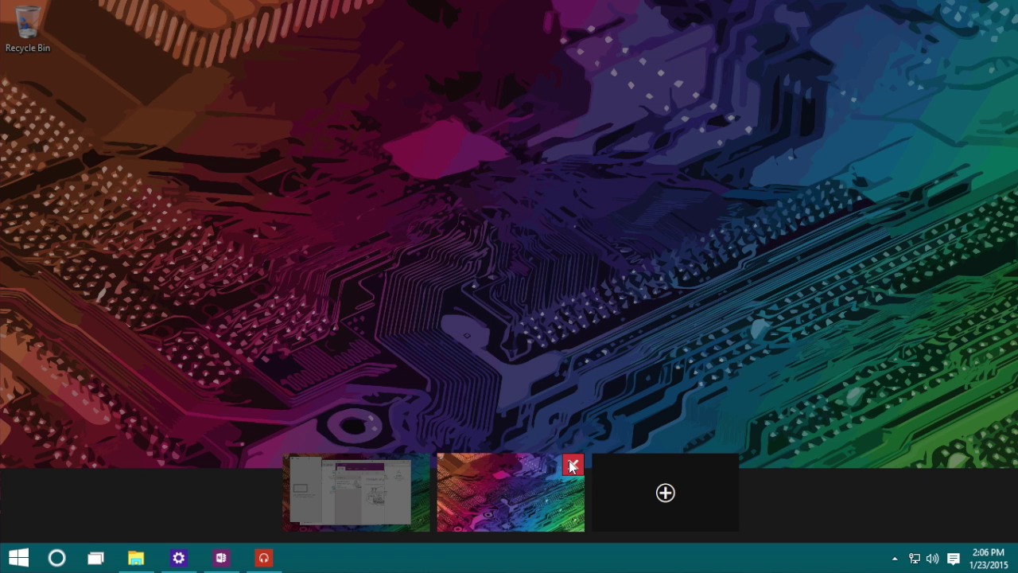
{"action": "left_click", "coordinate": [573, 464]}
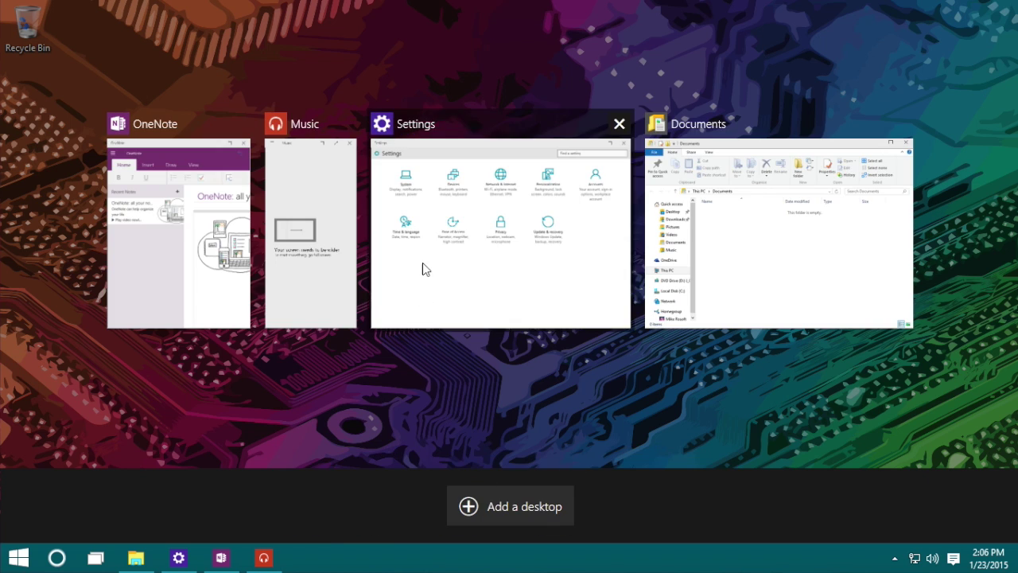
{"action": "left_click", "coordinate": [422, 262]}
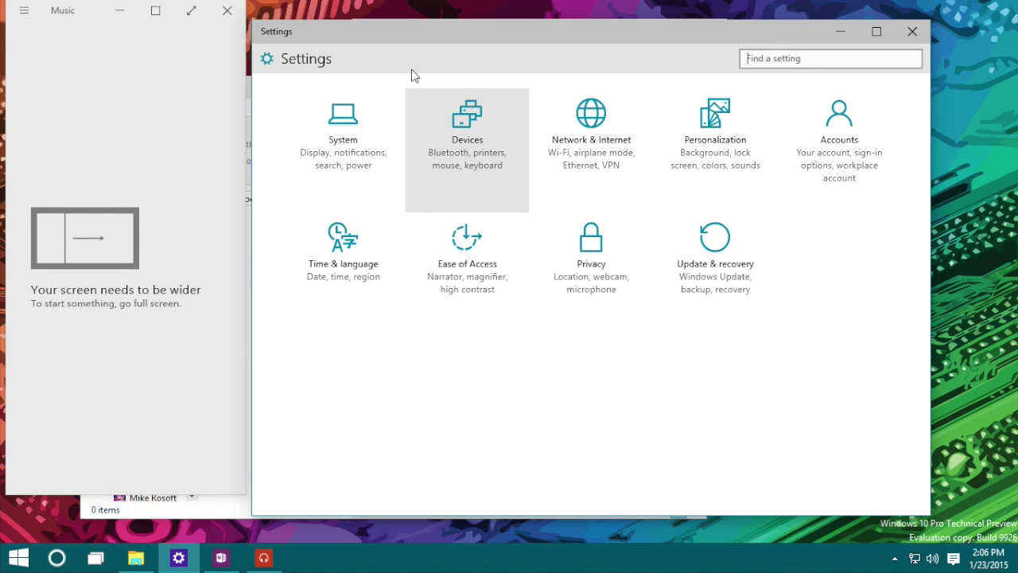
Move Settings aside, widen the Music window to about two and a half times its width, and move it toward the screen's centre.
{"action": "left_click_drag", "start_coordinate": [426, 37], "coordinate": [453, 37]}
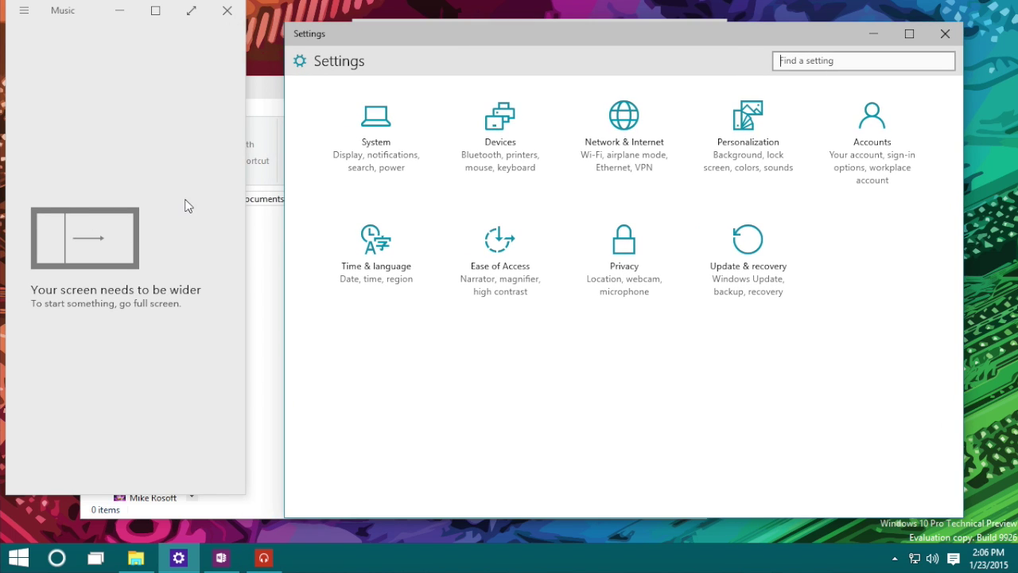
{"action": "left_click", "coordinate": [223, 193]}
{"action": "left_click_drag", "start_coordinate": [245, 188], "coordinate": [638, 183]}
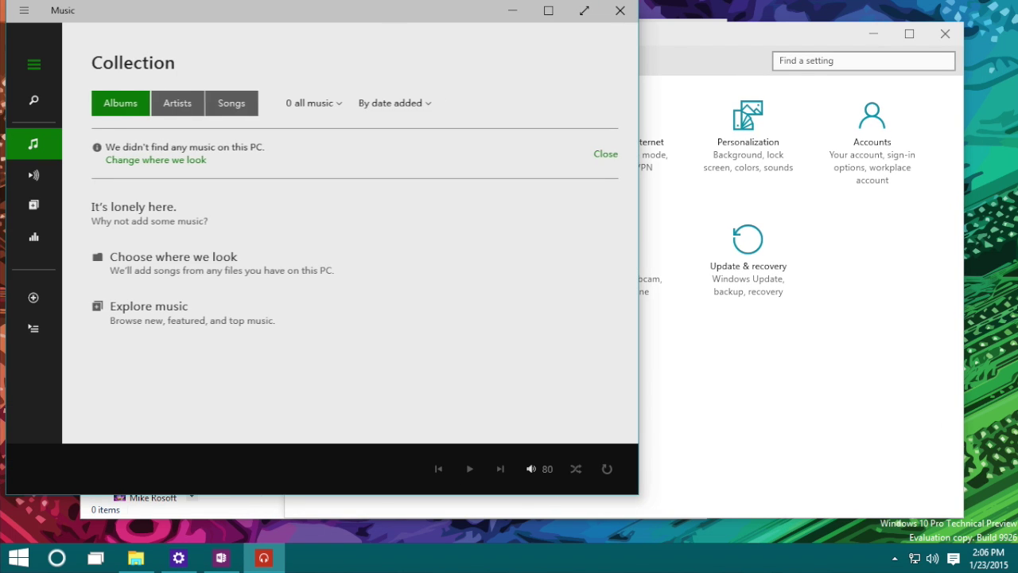
{"action": "left_click_drag", "start_coordinate": [310, 10], "coordinate": [419, 30]}
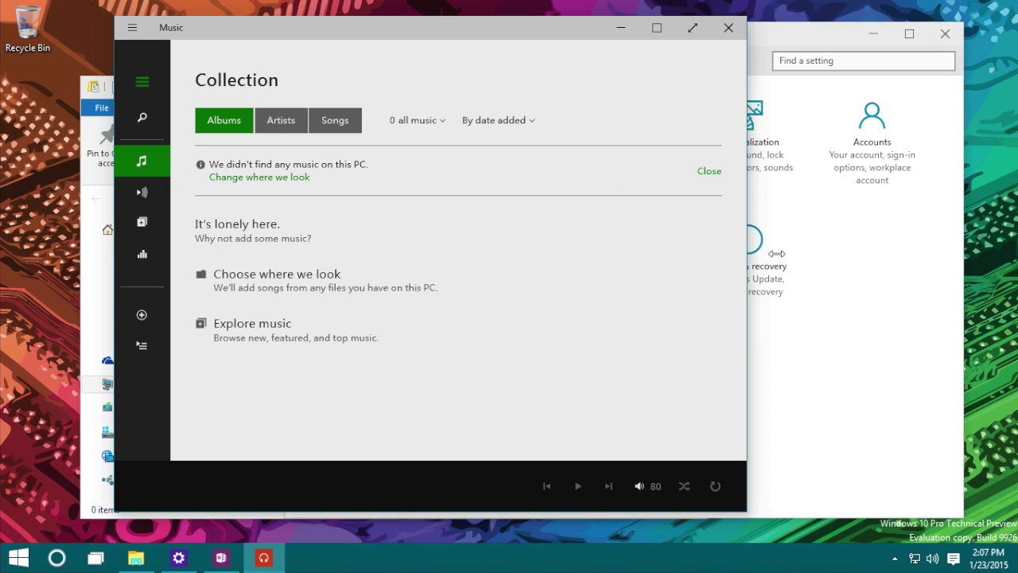
Expand the quick actions in the notification center and turn on Tablet mode.
{"action": "left_click", "coordinate": [955, 560]}
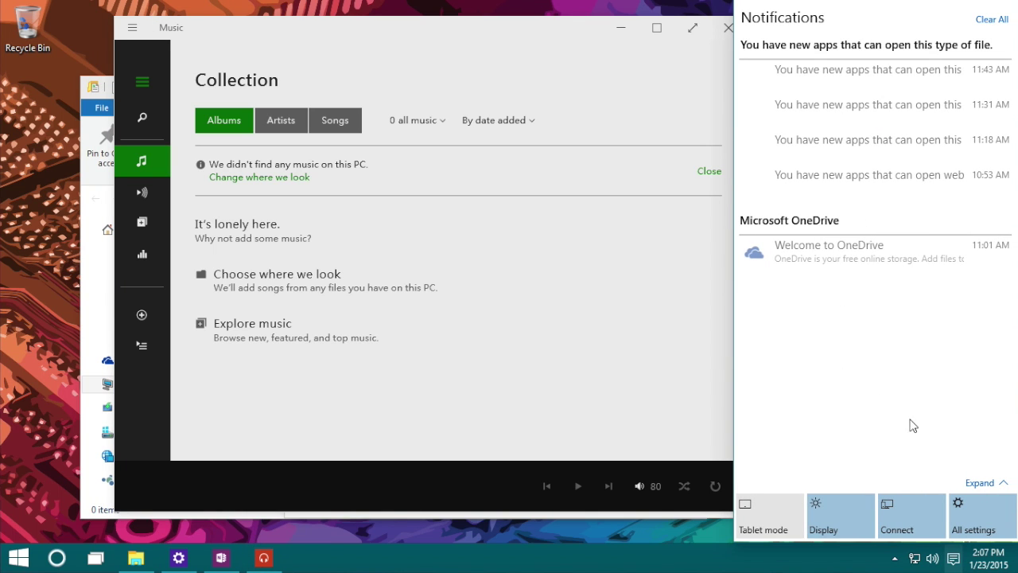
{"action": "left_click", "coordinate": [999, 486]}
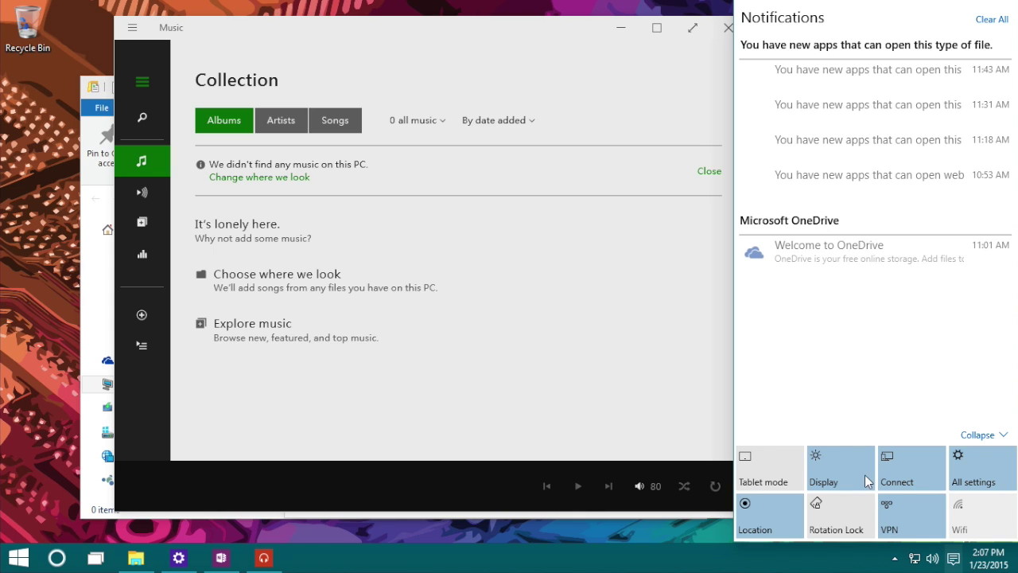
{"action": "left_click", "coordinate": [766, 467]}
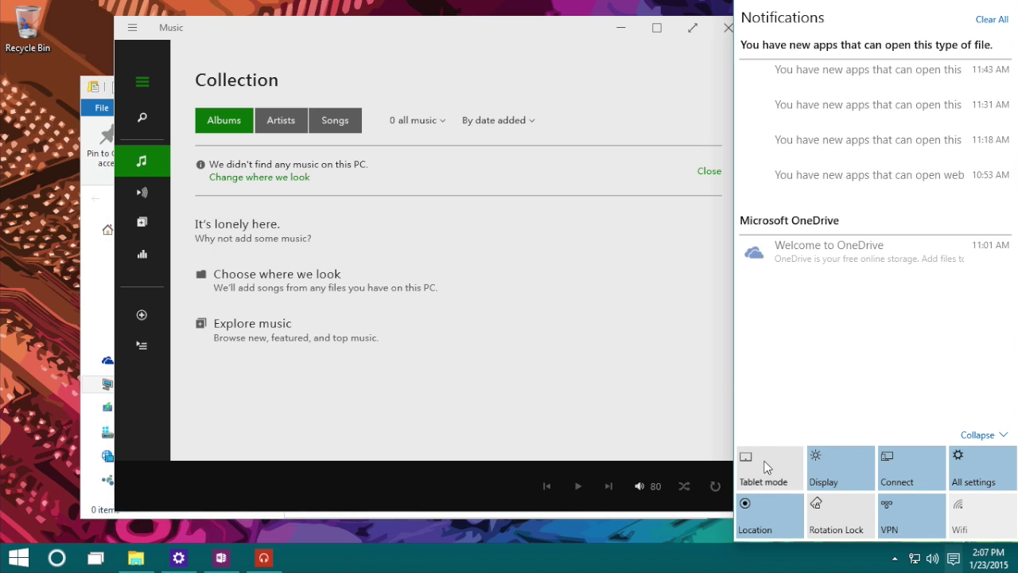
{"action": "left_click", "coordinate": [517, 371]}
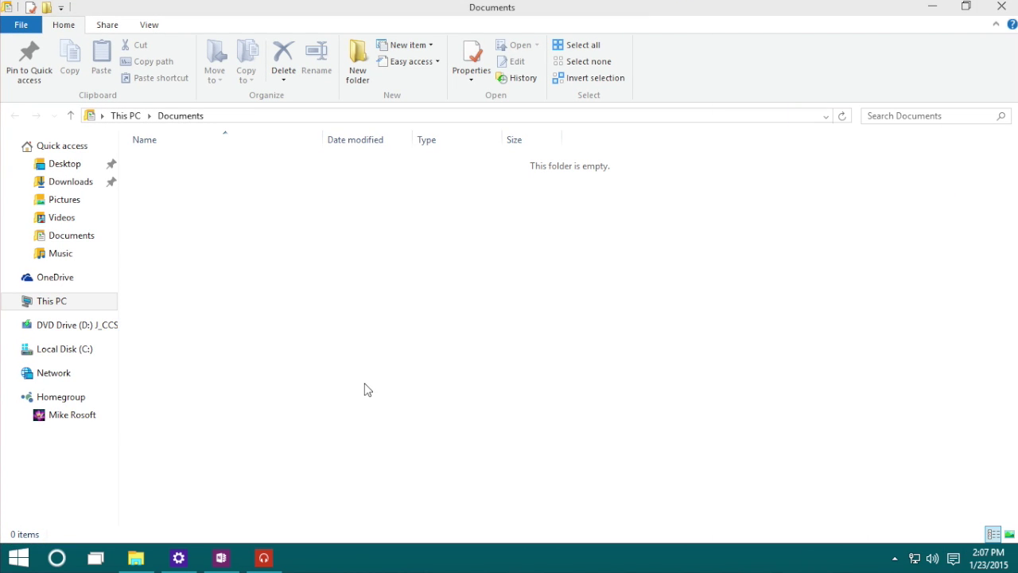
View OneNote, Settings and the full-screen Start menu in Tablet mode, and return to Settings.
{"action": "left_click", "coordinate": [217, 559]}
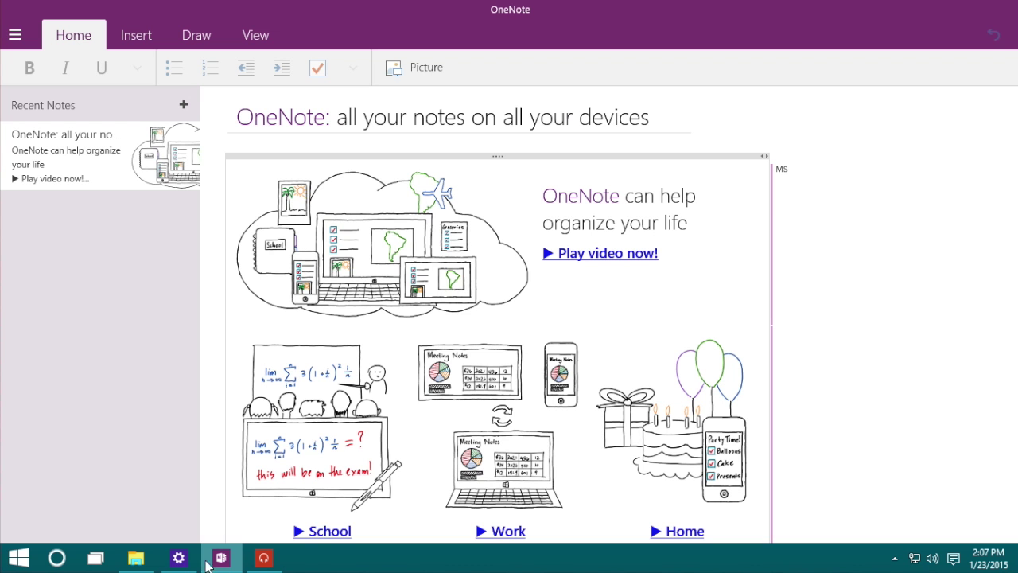
{"action": "left_click", "coordinate": [177, 557]}
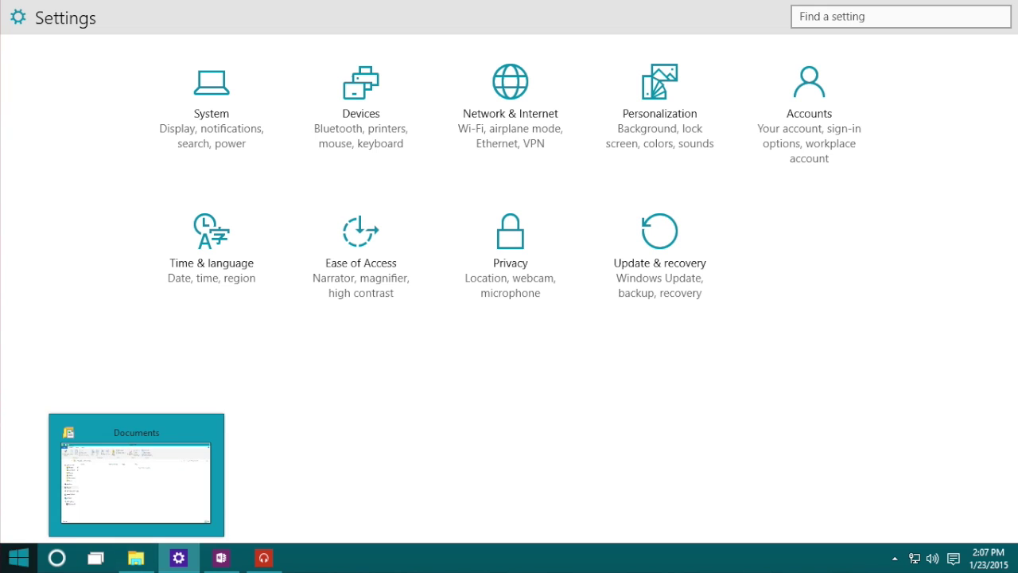
{"action": "left_click", "coordinate": [19, 561]}
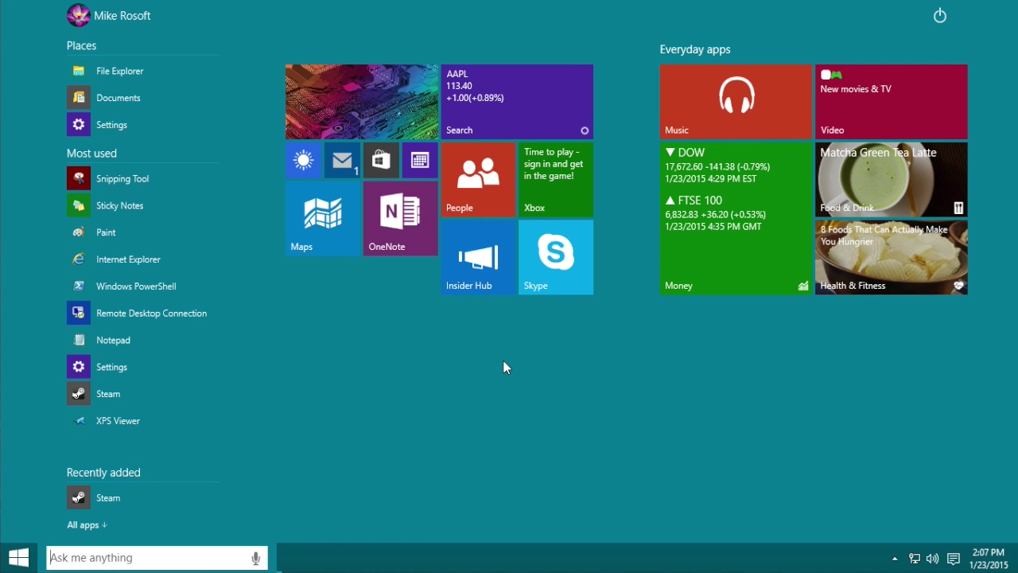
{"action": "key", "text": "super"}
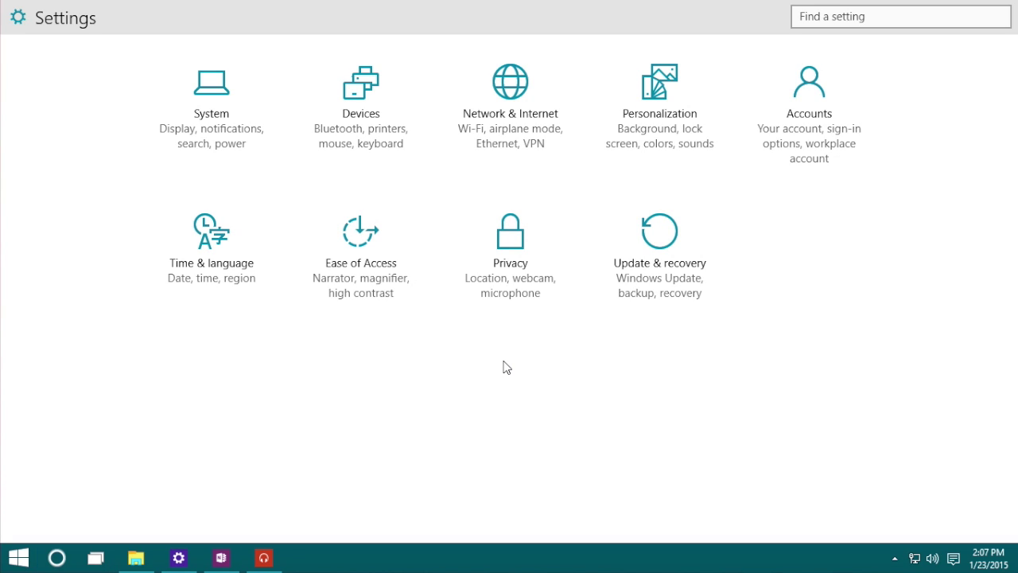
Turn off Tablet mode from the notification center and reposition the Settings window on the desktop.
{"action": "left_click", "coordinate": [954, 559]}
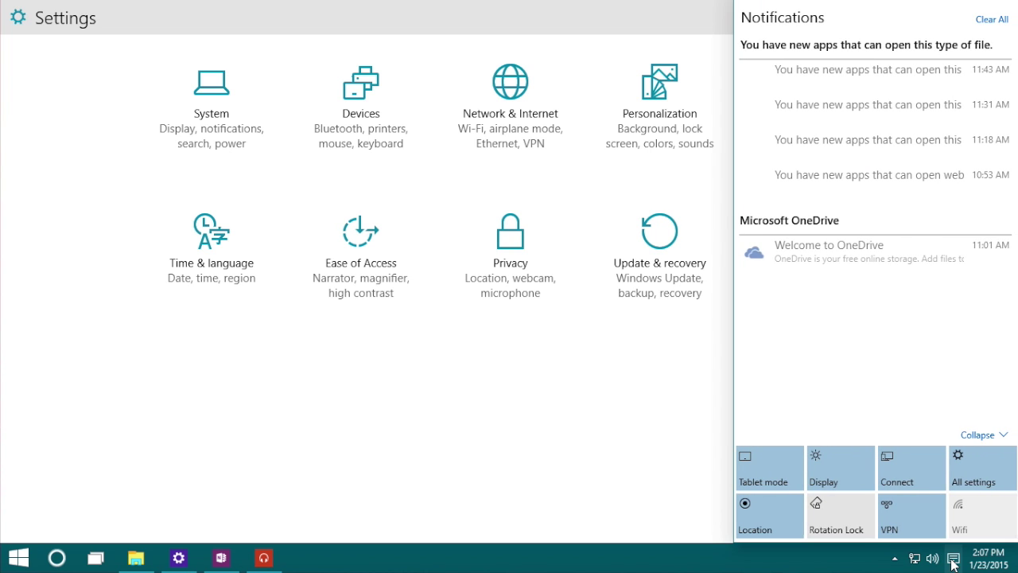
{"action": "left_click", "coordinate": [779, 465]}
{"action": "left_click", "coordinate": [466, 371]}
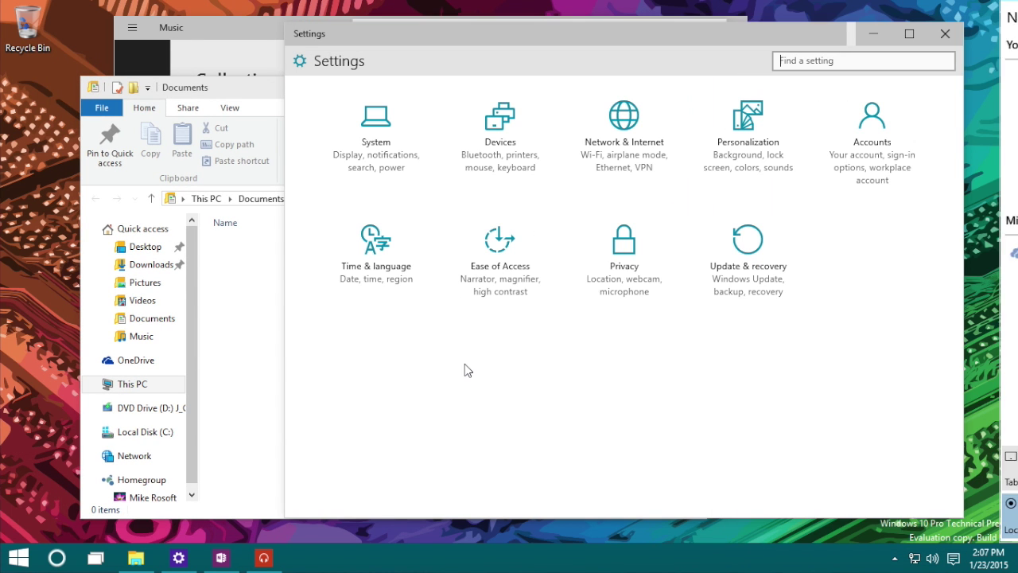
{"action": "left_click_drag", "start_coordinate": [695, 57], "coordinate": [632, 23]}
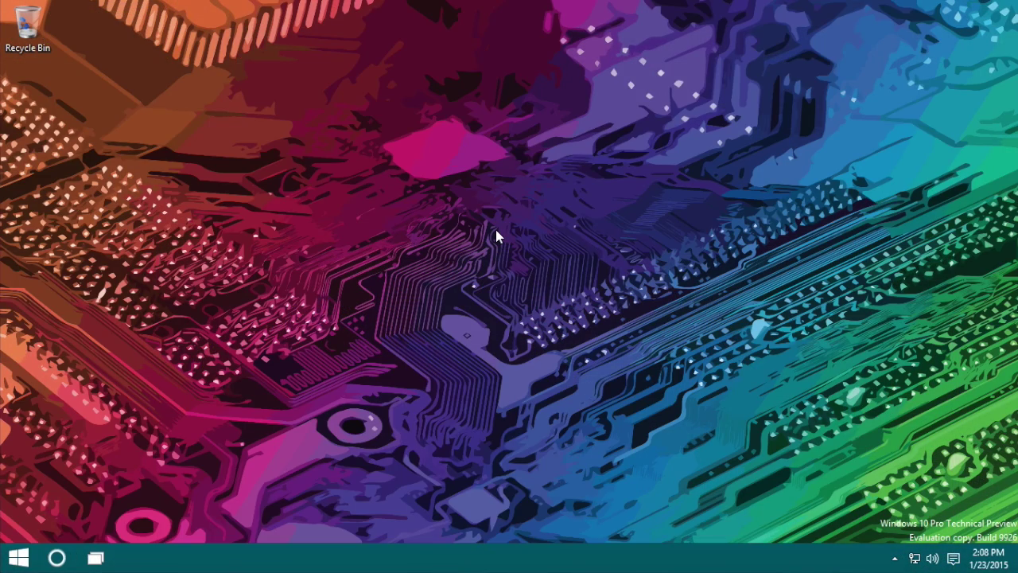
Open Settings from the Start menu and move its window up and to the left.
{"action": "left_click", "coordinate": [19, 557]}
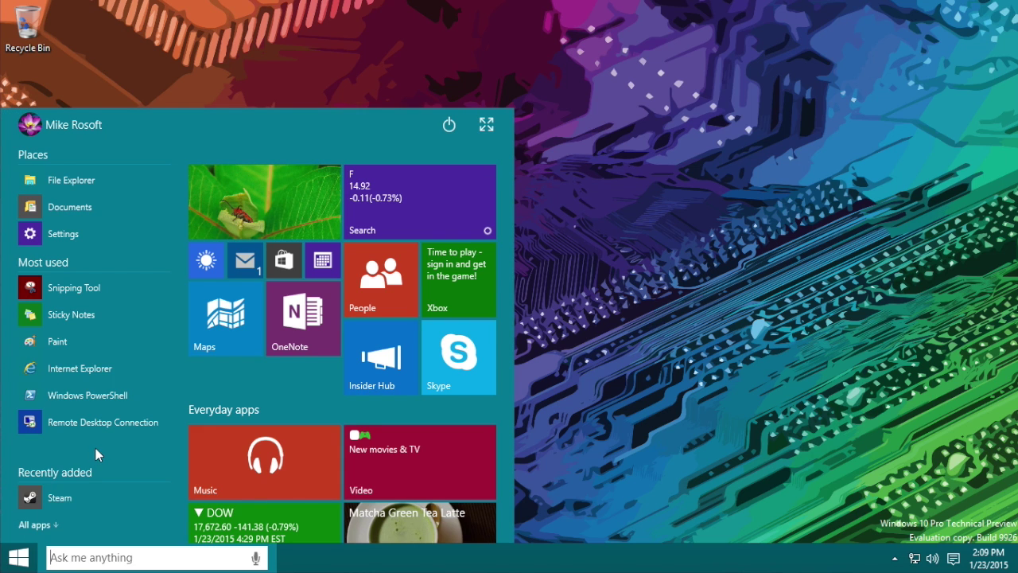
{"action": "left_click", "coordinate": [96, 236]}
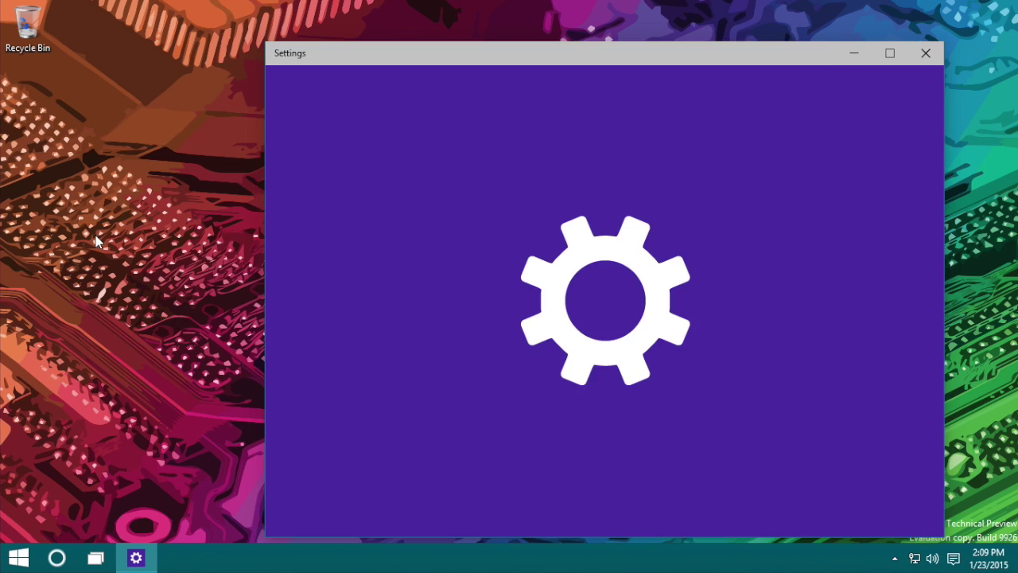
{"action": "left_click_drag", "start_coordinate": [638, 47], "coordinate": [588, 38]}
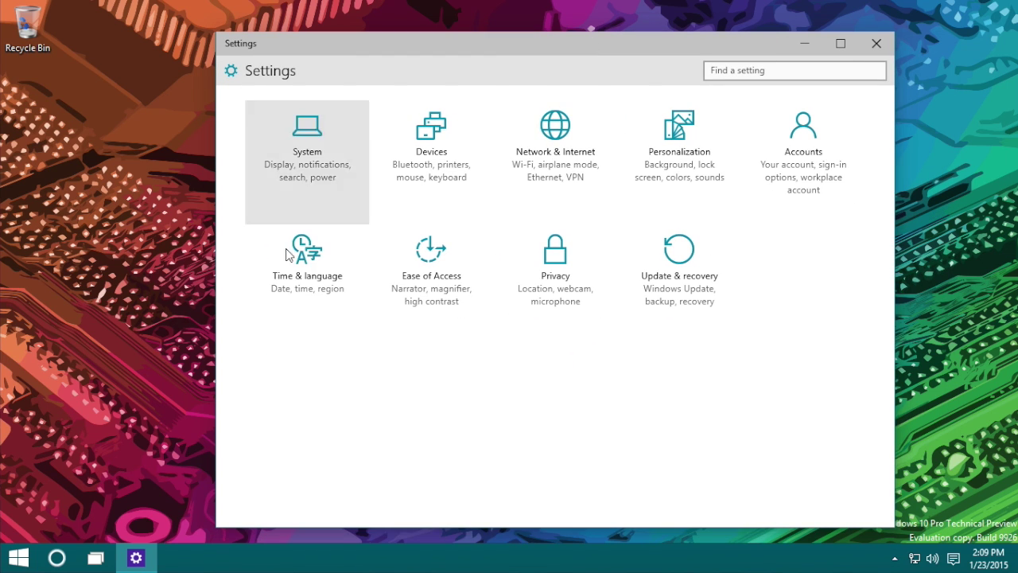
View the classic Control Panel Personalization window from the desktop, close it, and reposition the Settings window.
{"action": "right_click", "coordinate": [77, 274]}
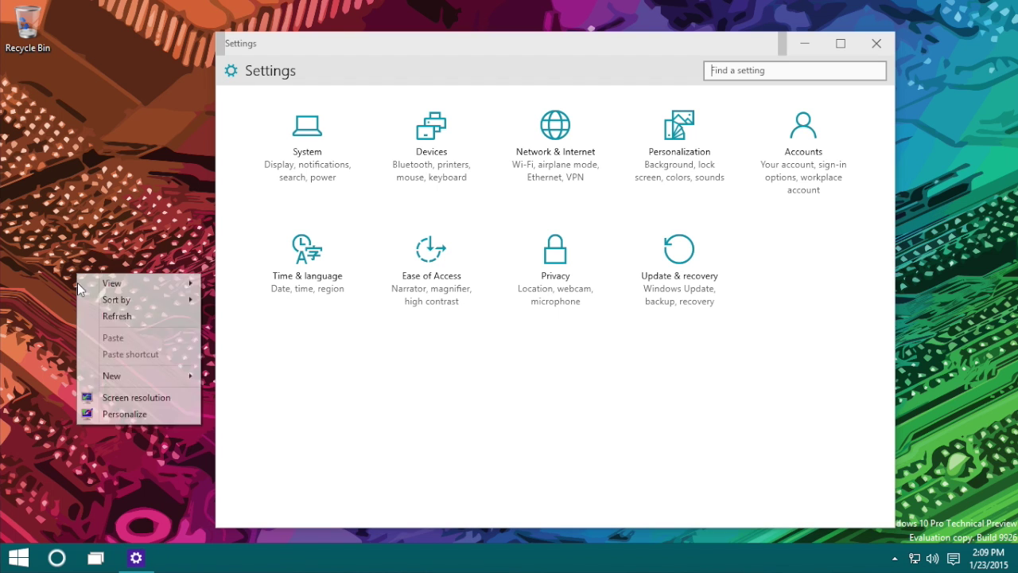
{"action": "left_click", "coordinate": [136, 415]}
{"action": "mouse_move", "coordinate": [531, 74]}
{"action": "left_mouse_down"}
{"action": "mouse_move", "coordinate": [333, 27]}
{"action": "mouse_move", "coordinate": [524, 14]}
{"action": "mouse_move", "coordinate": [532, 125]}
{"action": "mouse_move", "coordinate": [609, 44]}
{"action": "mouse_move", "coordinate": [468, 55]}
{"action": "mouse_move", "coordinate": [523, 64]}
{"action": "left_mouse_up"}
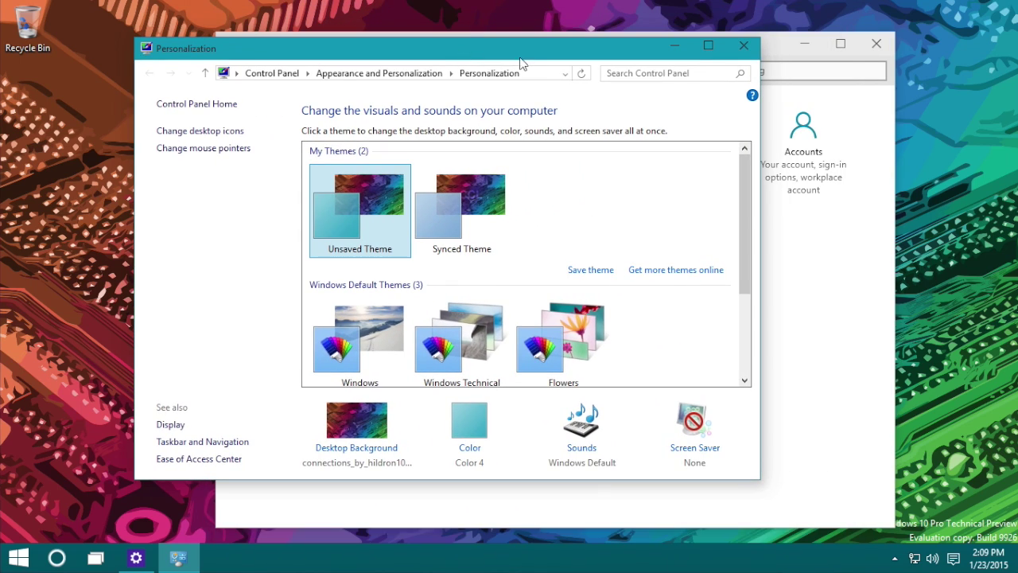
{"action": "left_click", "coordinate": [744, 45]}
{"action": "left_click_drag", "start_coordinate": [655, 40], "coordinate": [625, 26]}
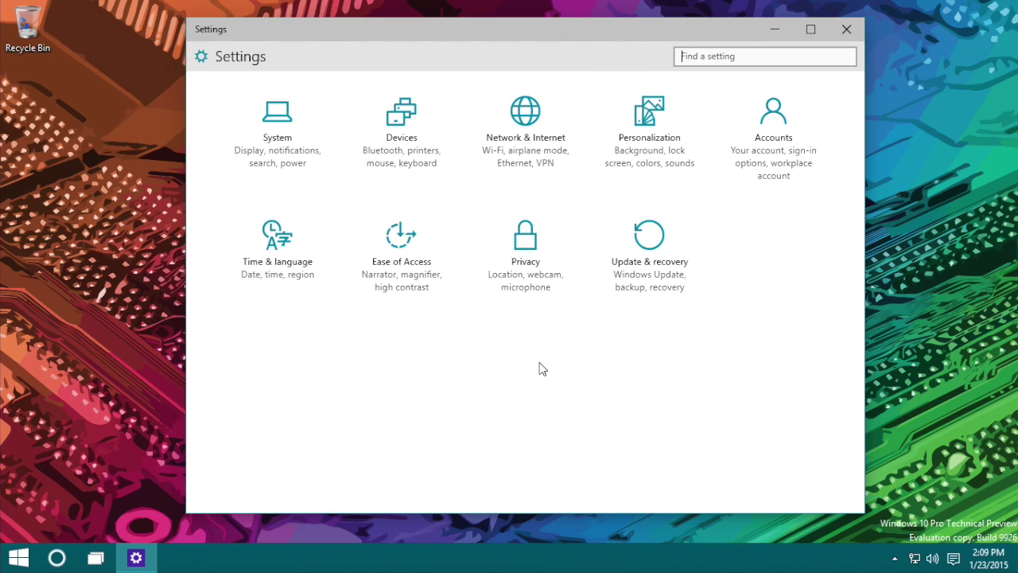
In the Personalization settings, preview the circuit-board and white room lock screen pictures, and choose the green plant picture.
{"action": "left_click", "coordinate": [661, 121]}
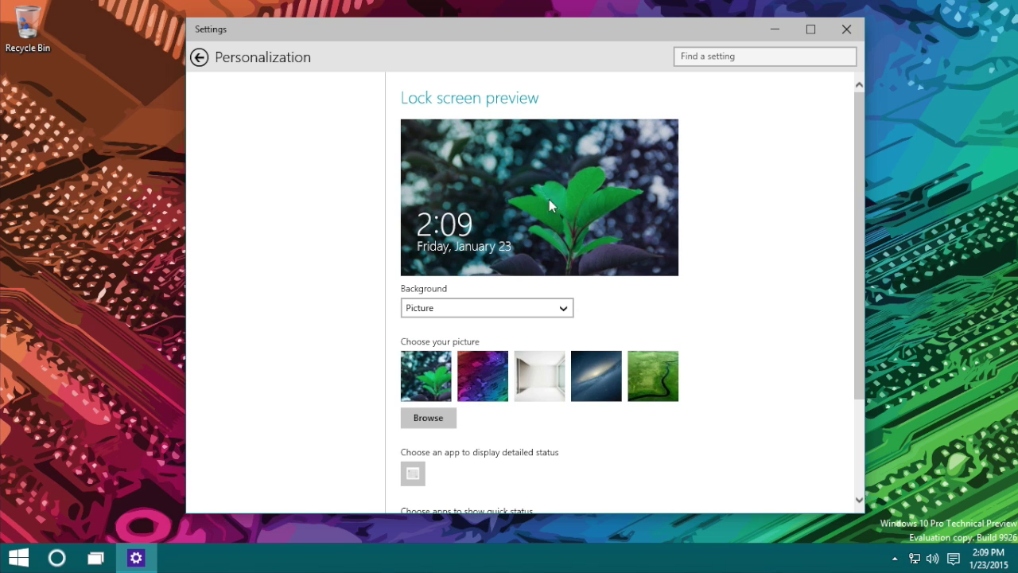
{"action": "left_click", "coordinate": [483, 373]}
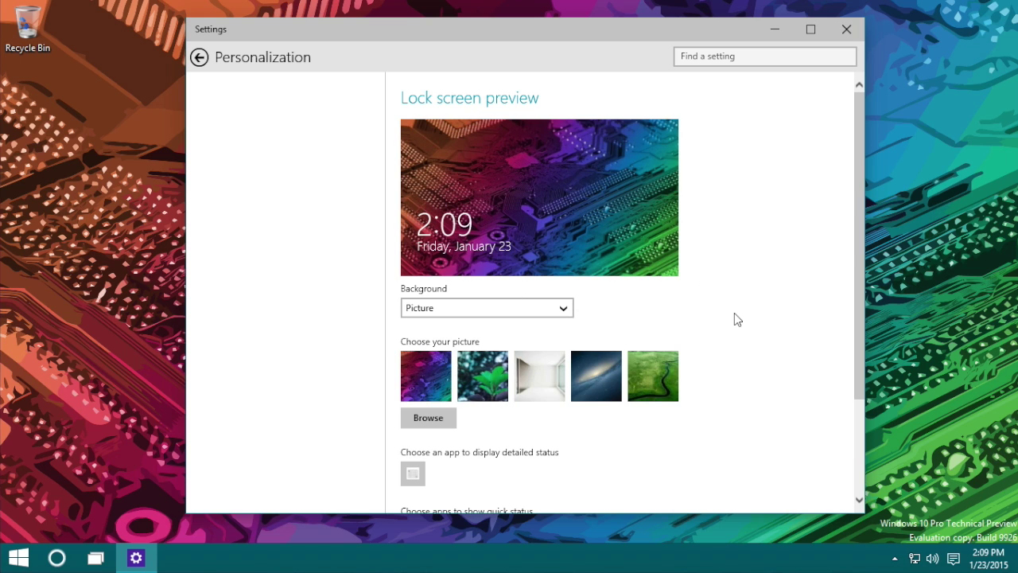
{"action": "scroll", "coordinate": [734, 312], "scroll_direction": "down", "scroll_amount": 2}
{"action": "scroll", "coordinate": [737, 315], "scroll_direction": "up", "scroll_amount": 2}
{"action": "left_click", "coordinate": [551, 375]}
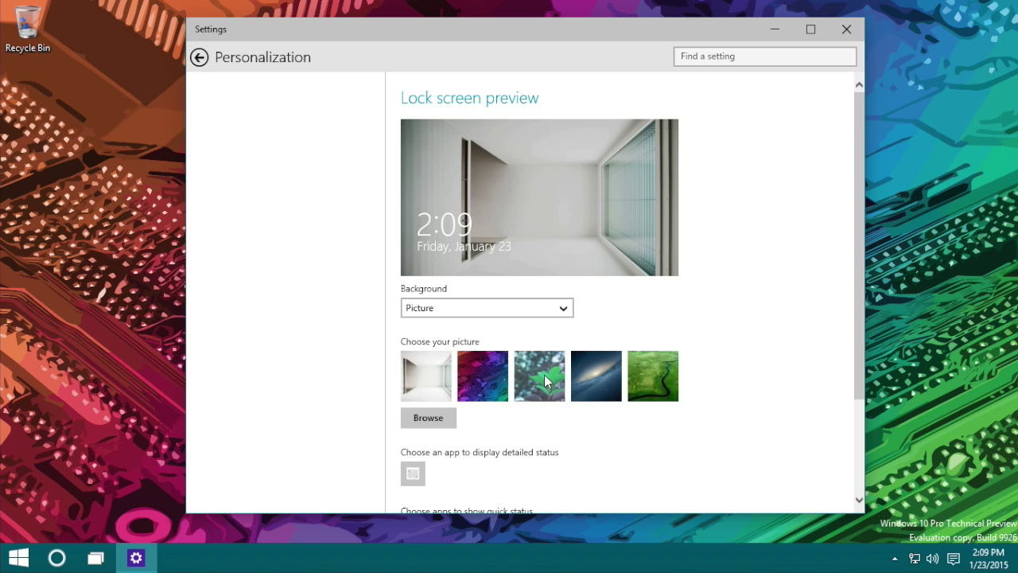
{"action": "left_click", "coordinate": [544, 374]}
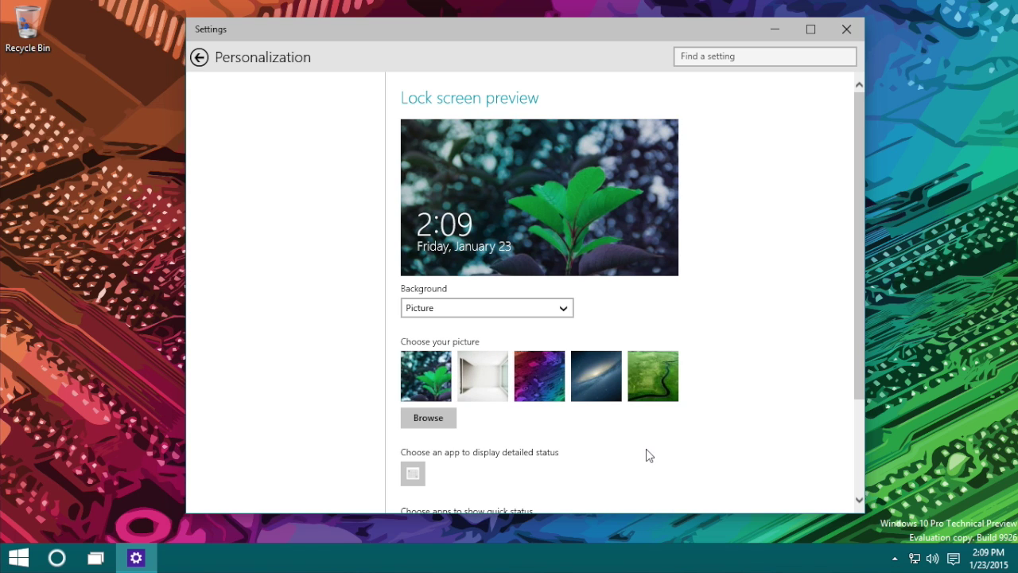
Lock the computer to show the new lock screen picture.
{"action": "key", "text": "super+l"}
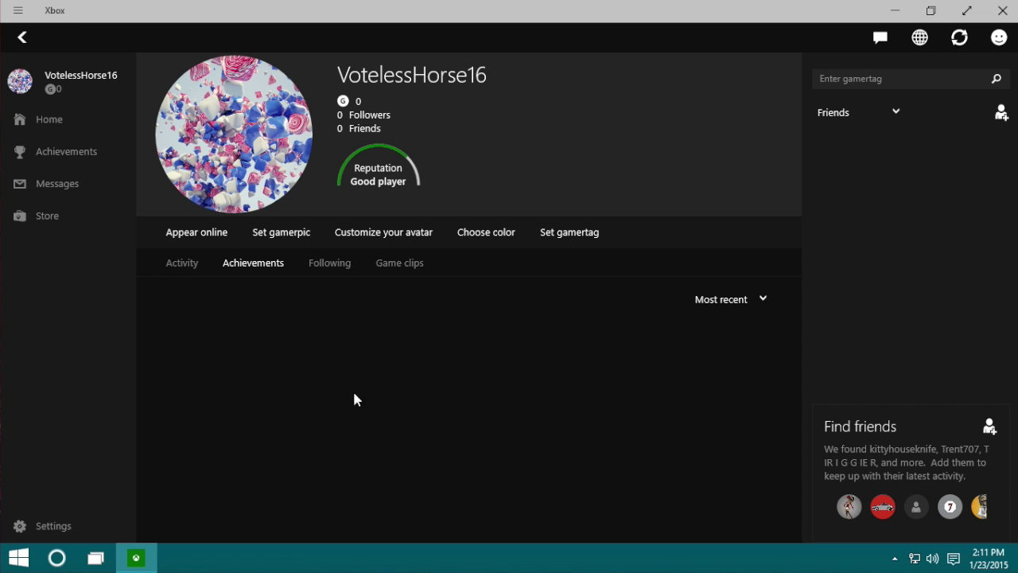
Open Steam from the Start menu, then close both the Steam and Xbox windows.
{"action": "left_click", "coordinate": [19, 557]}
{"action": "left_click", "coordinate": [78, 497]}
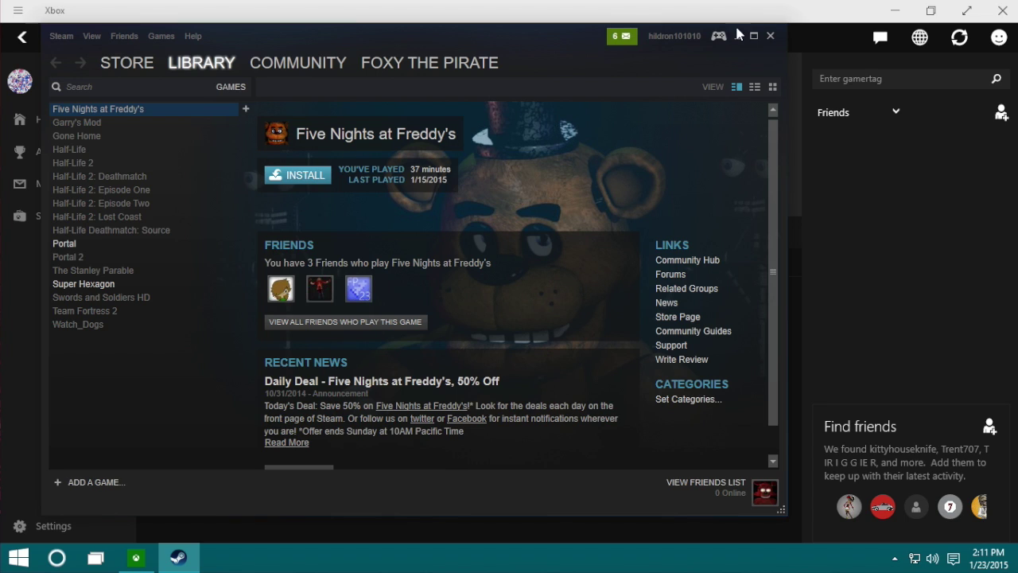
{"action": "left_click", "coordinate": [771, 38]}
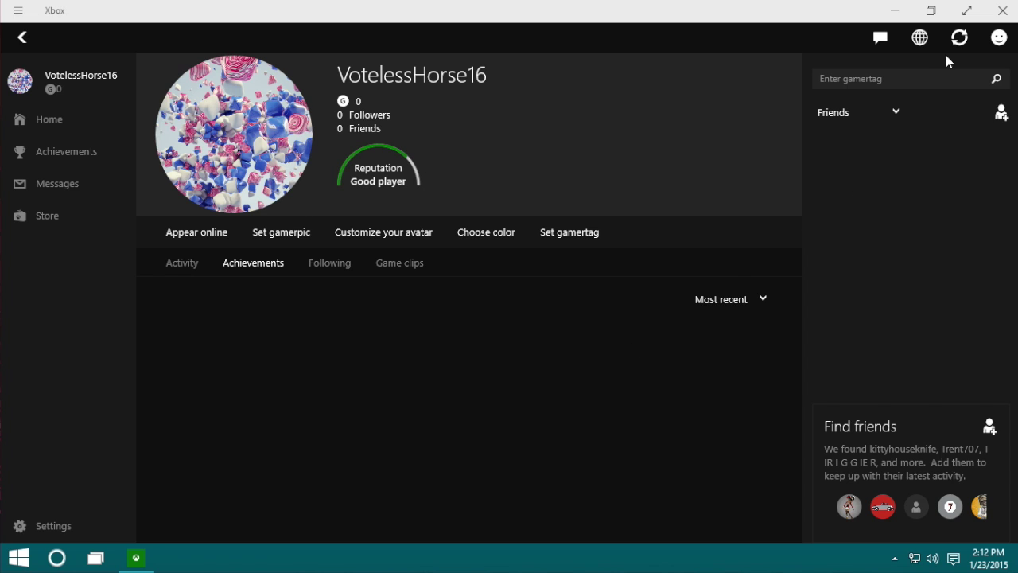
{"action": "left_click", "coordinate": [994, 20]}
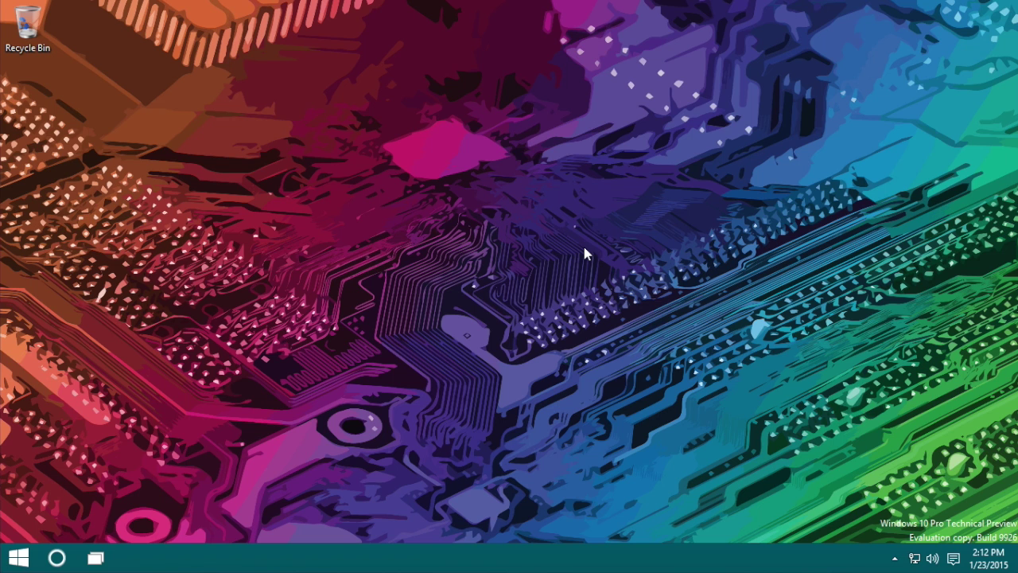
Open the Photos app from the Start menu and look through the photo collection down to July 2012.
{"action": "key", "text": "super"}
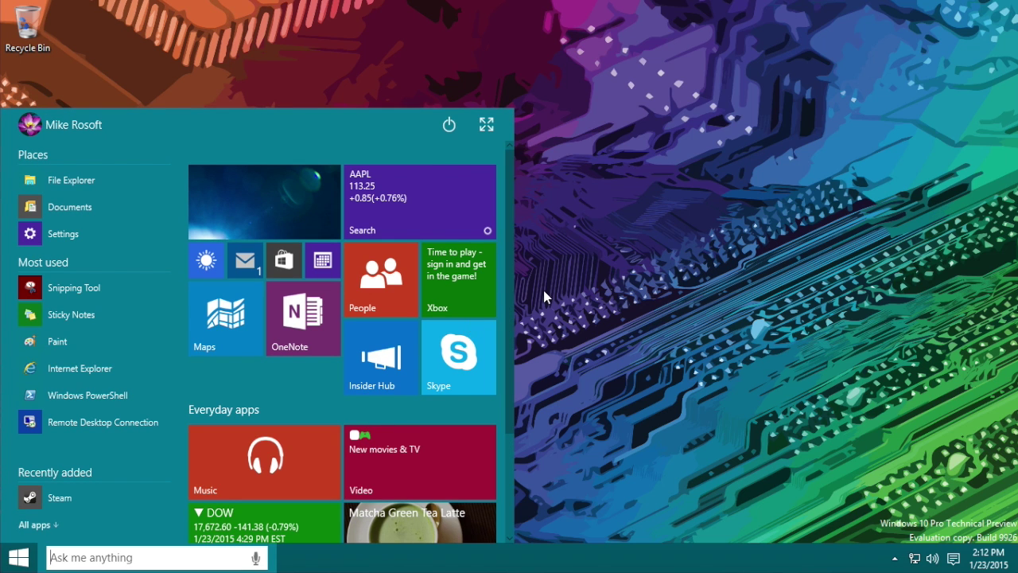
{"action": "left_click", "coordinate": [266, 209]}
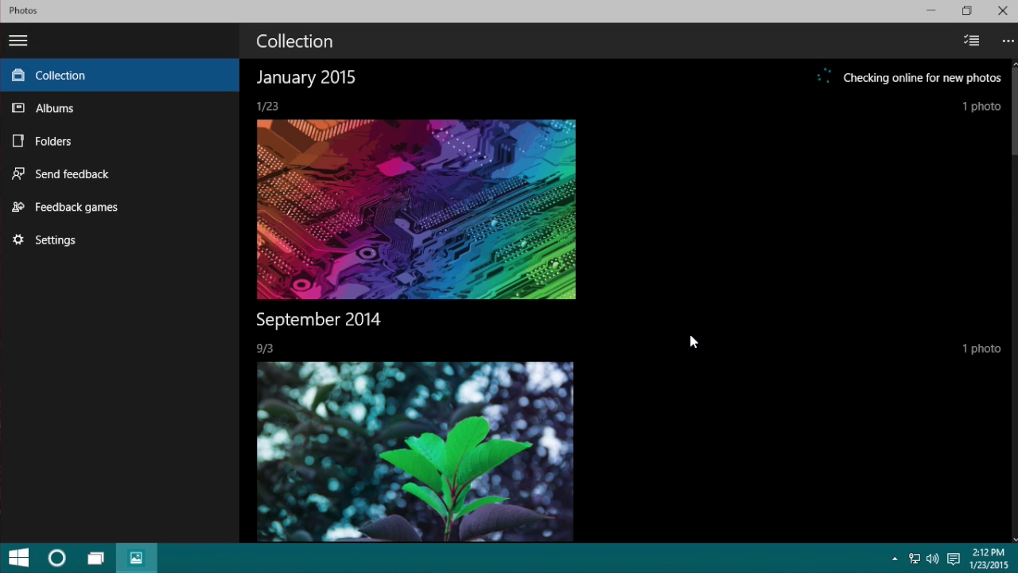
{"action": "scroll", "coordinate": [690, 337], "scroll_direction": "down", "scroll_amount": 5}
{"action": "scroll", "coordinate": [690, 340], "scroll_direction": "down", "scroll_amount": 10}
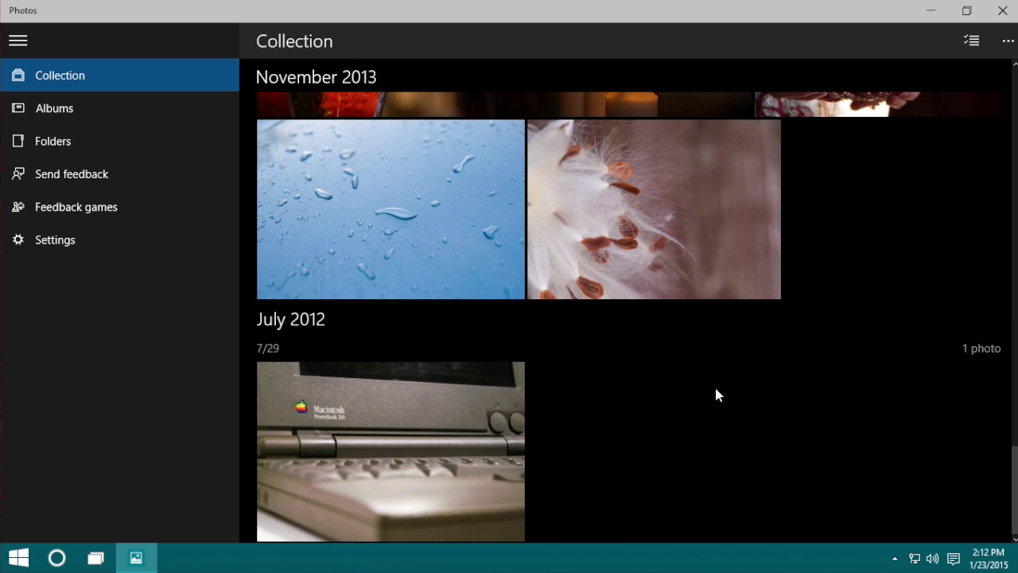
{"action": "scroll", "coordinate": [715, 384], "scroll_direction": "up", "scroll_amount": 15}
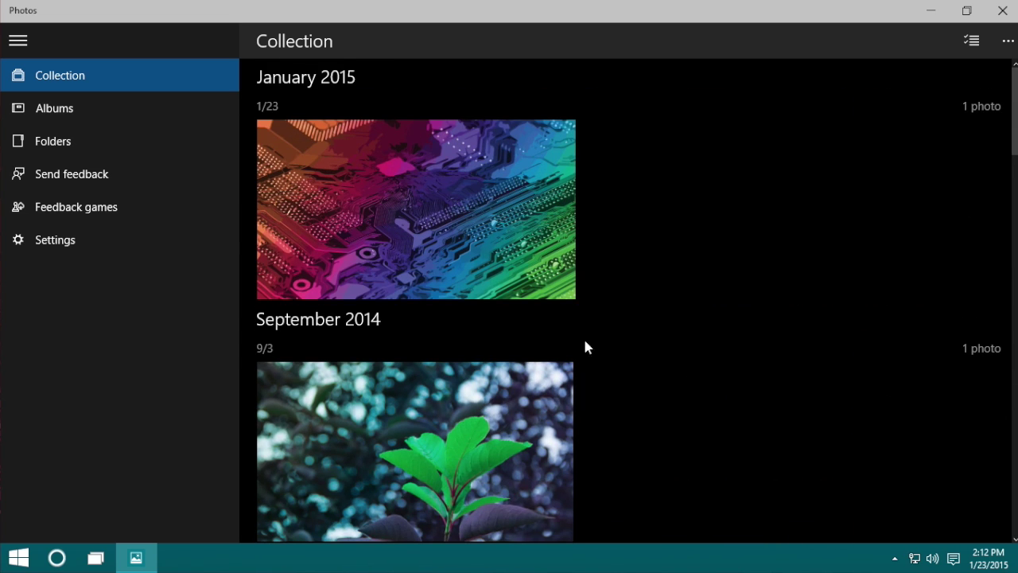
View the Albums and Folders sections of the Photos app.
{"action": "left_click", "coordinate": [76, 109]}
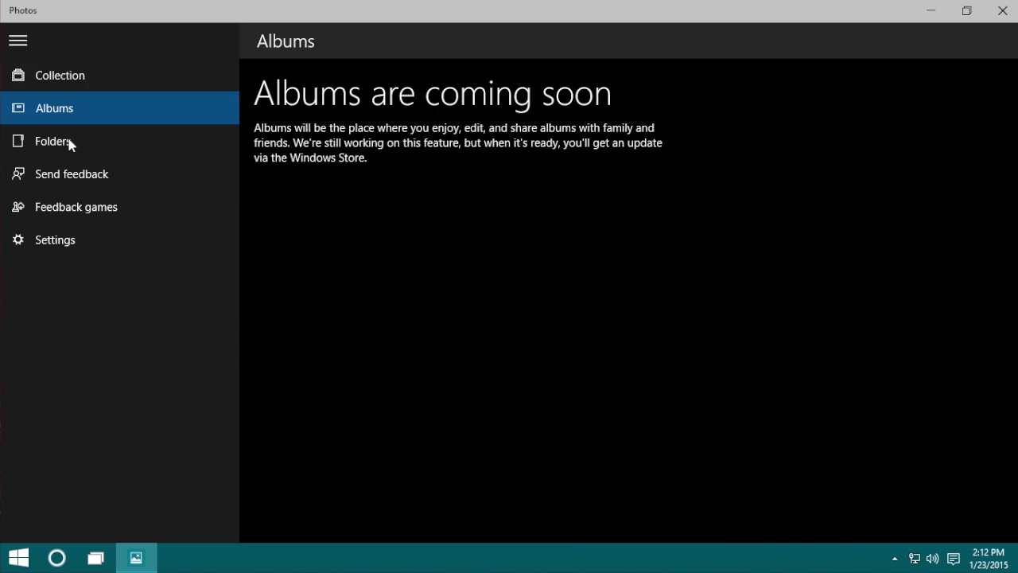
{"action": "left_click", "coordinate": [69, 141]}
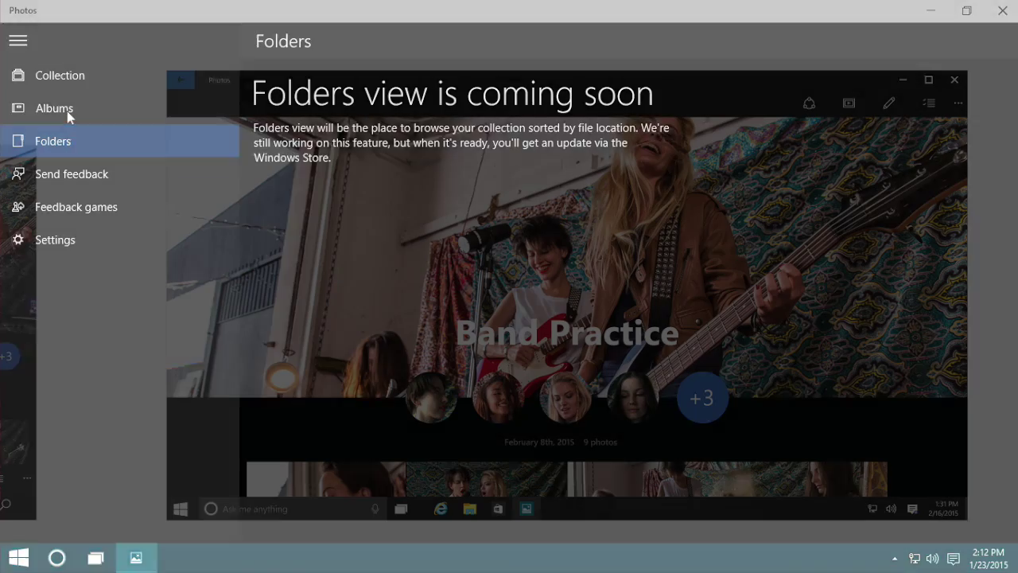
{"action": "left_click", "coordinate": [67, 111]}
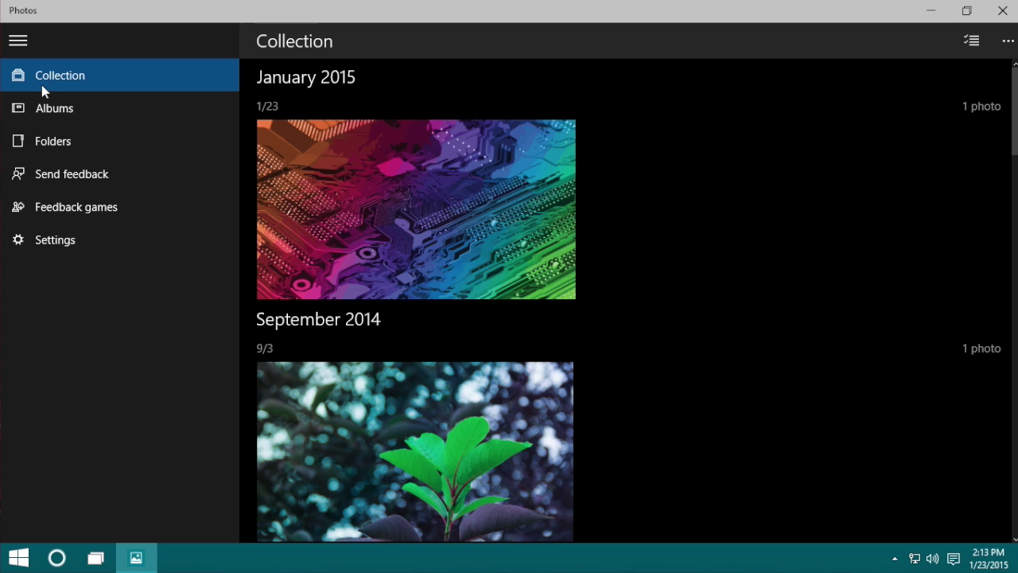
Review the Photos app settings, from viewing and editing options down to the app information.
{"action": "left_click", "coordinate": [75, 240]}
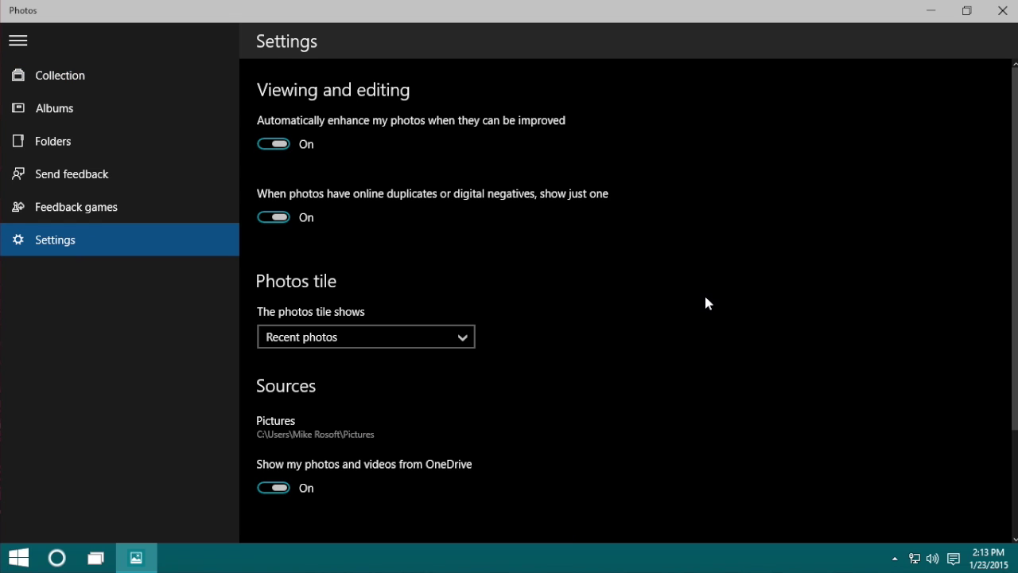
{"action": "scroll", "coordinate": [707, 302], "scroll_direction": "down", "scroll_amount": 3}
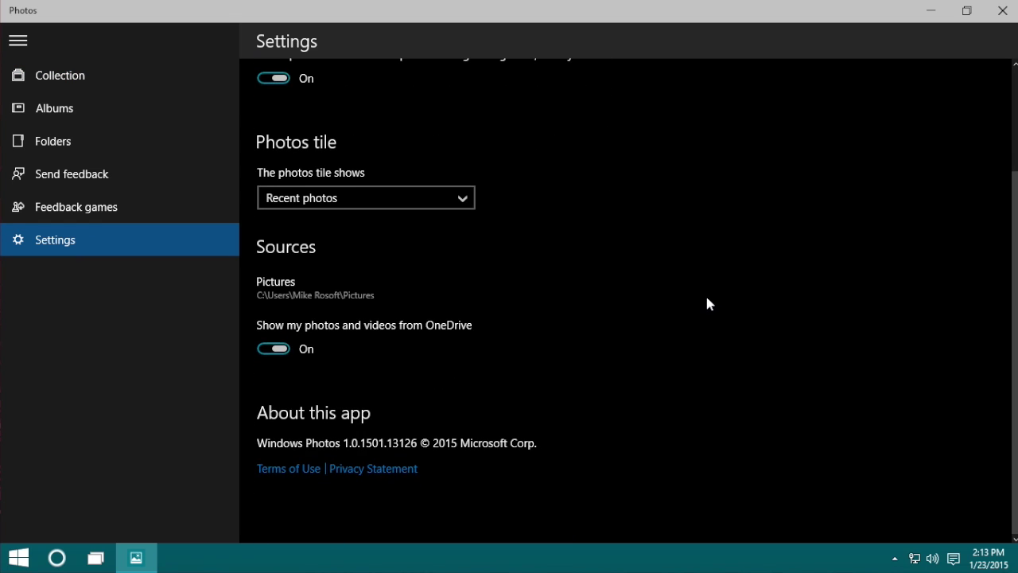
{"action": "scroll", "coordinate": [707, 302], "scroll_direction": "up", "scroll_amount": 3}
{"action": "scroll", "coordinate": [708, 304], "scroll_direction": "up", "scroll_amount": 1}
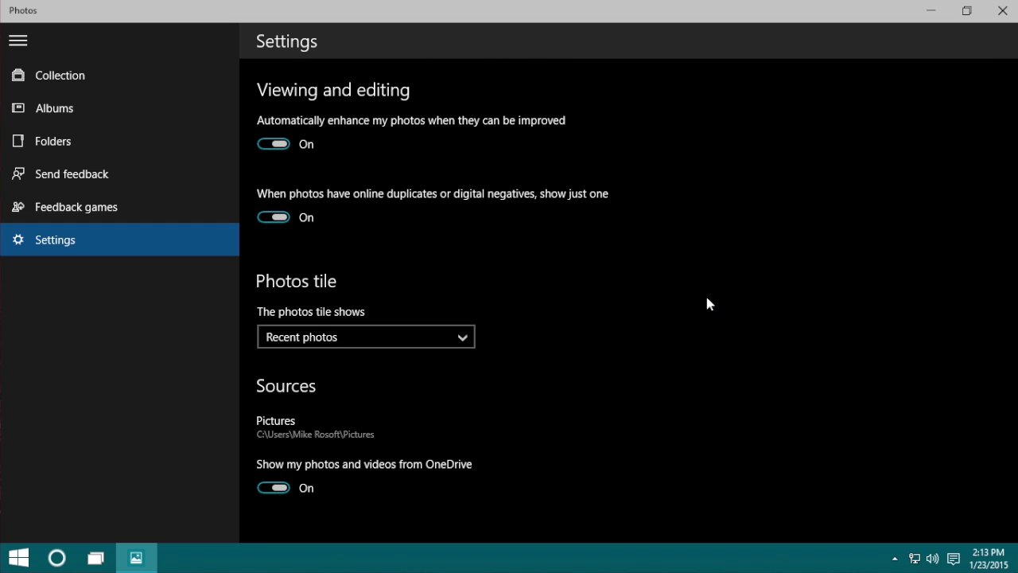
Collapse and re-expand the Photos navigation pane, and return to the Collection view.
{"action": "left_click", "coordinate": [20, 41]}
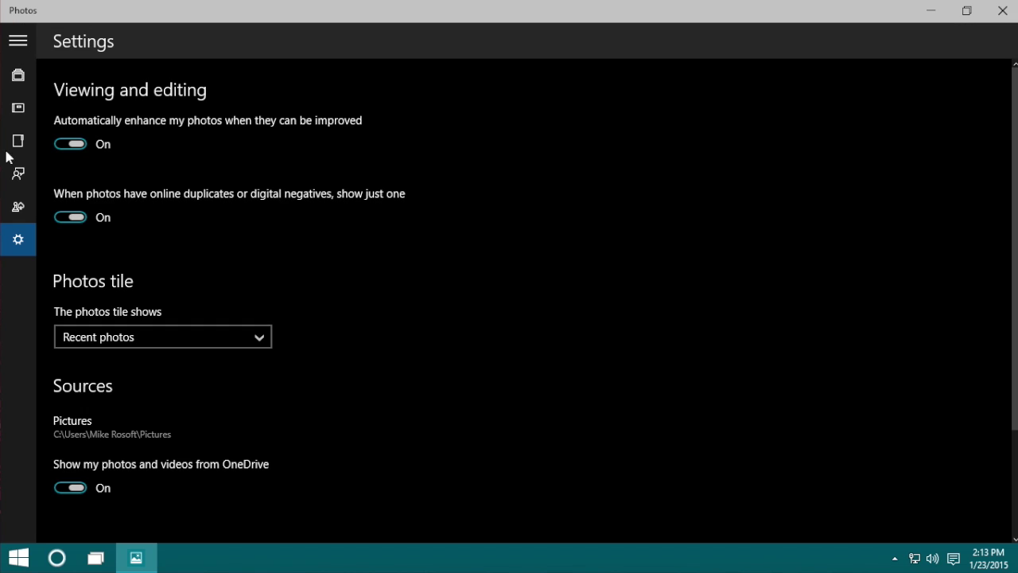
{"action": "left_click", "coordinate": [20, 44]}
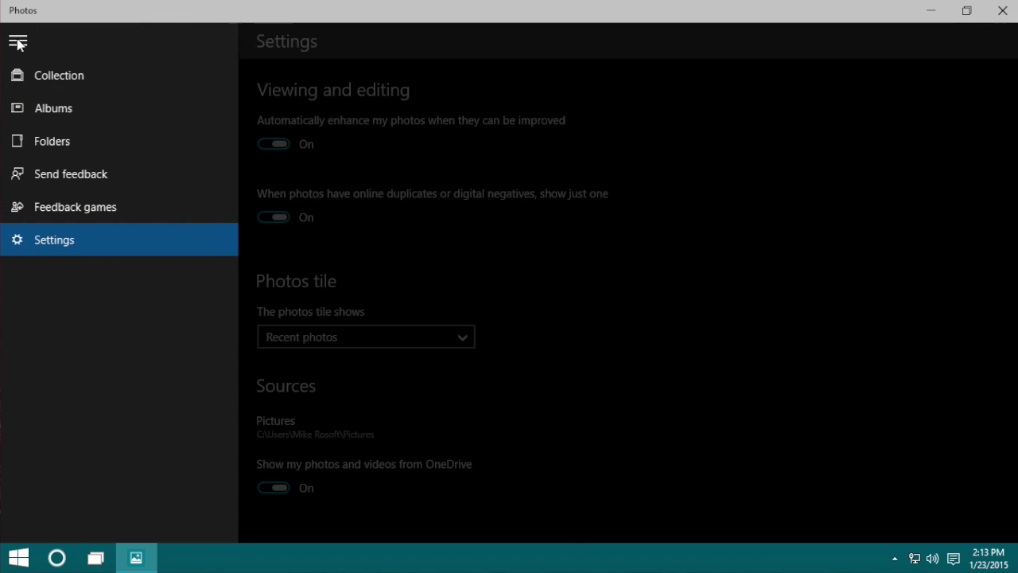
{"action": "left_click", "coordinate": [61, 80]}
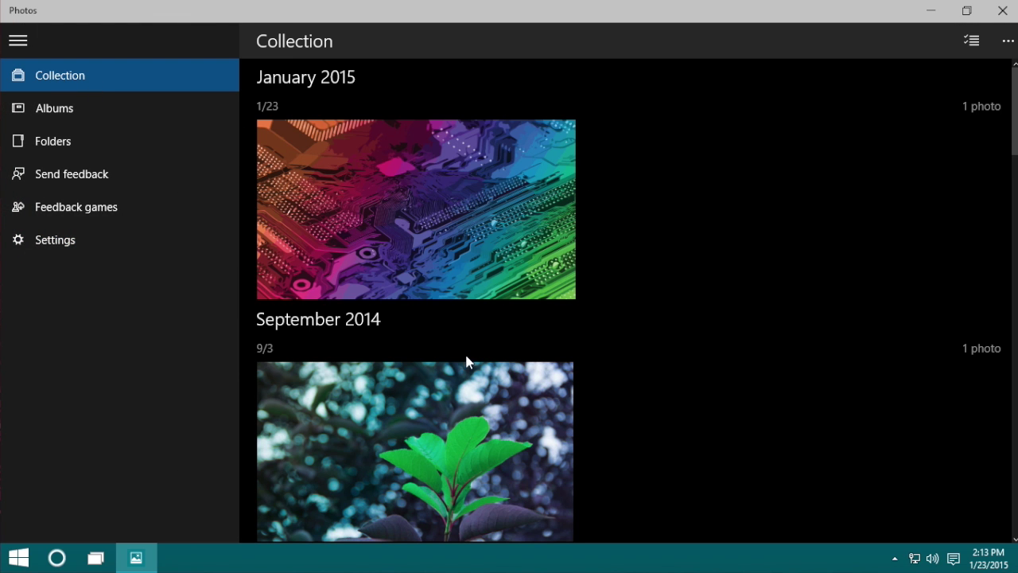
Open the white seeds photo from November 2013 and look at its sharing options and editing tools.
{"action": "scroll", "coordinate": [464, 353], "scroll_direction": "down", "scroll_amount": 10}
{"action": "scroll", "coordinate": [464, 356], "scroll_direction": "down", "scroll_amount": 10}
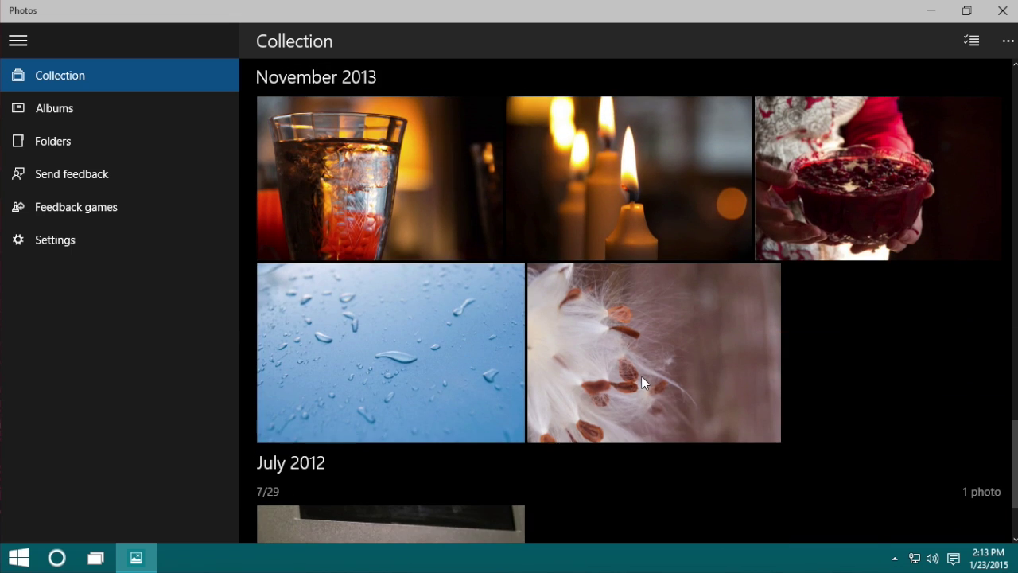
{"action": "left_click", "coordinate": [641, 375]}
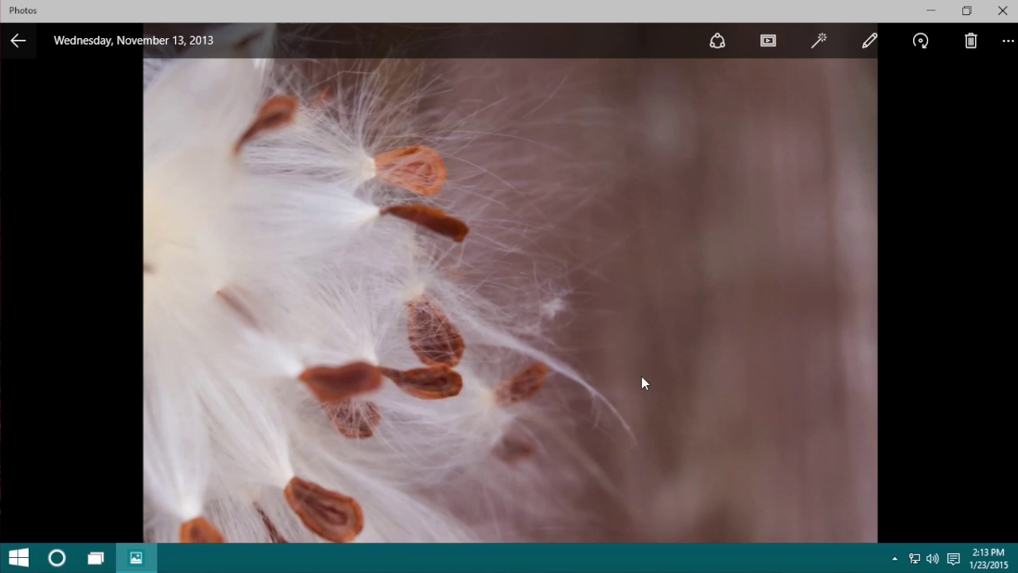
{"action": "left_click", "coordinate": [716, 43]}
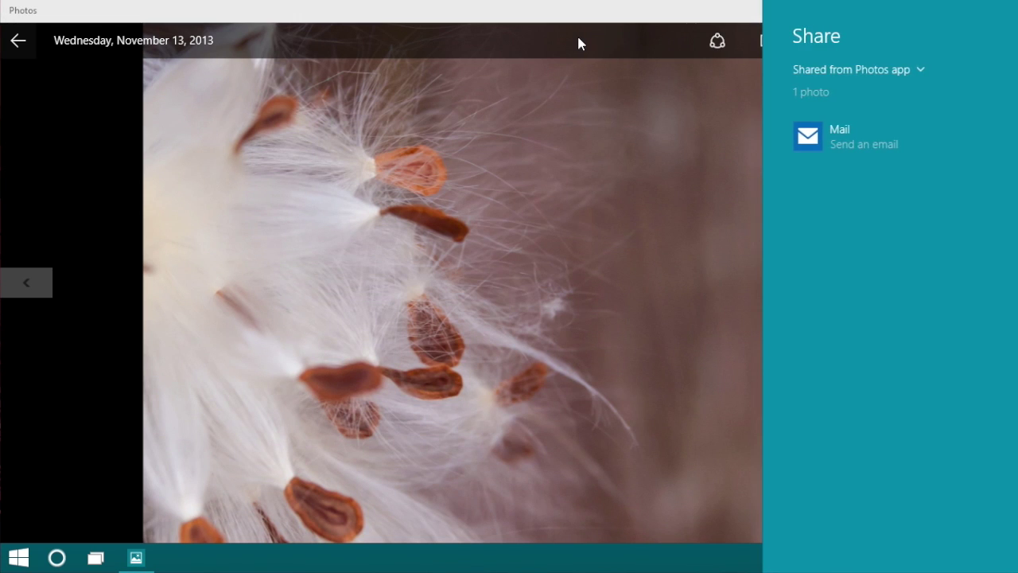
{"action": "left_click", "coordinate": [578, 43]}
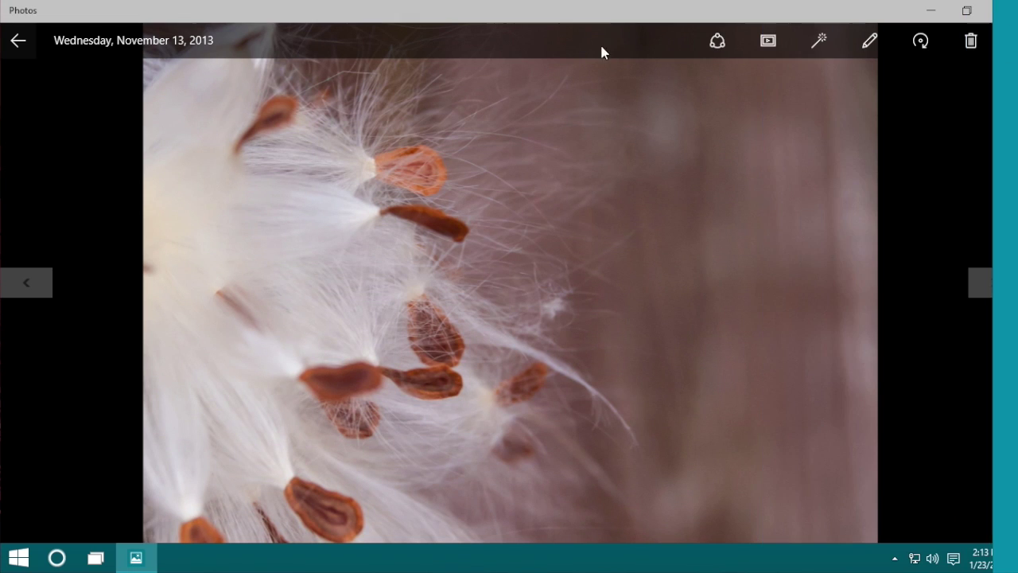
{"action": "left_click", "coordinate": [865, 46]}
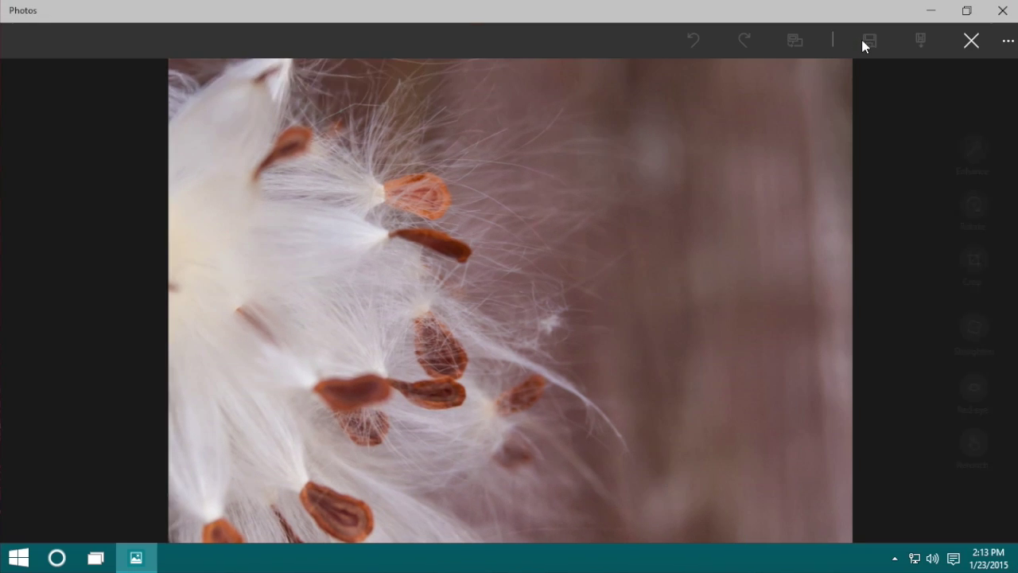
{"action": "left_click", "coordinate": [970, 41]}
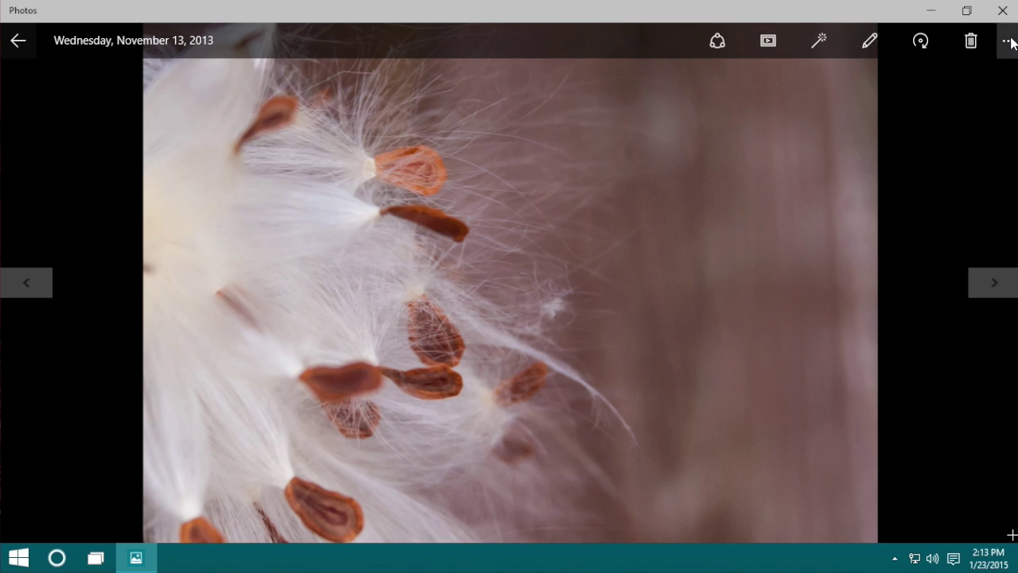
View the file info of the seeds photo, then leave the photo and close the Photos app.
{"action": "left_click", "coordinate": [1009, 42]}
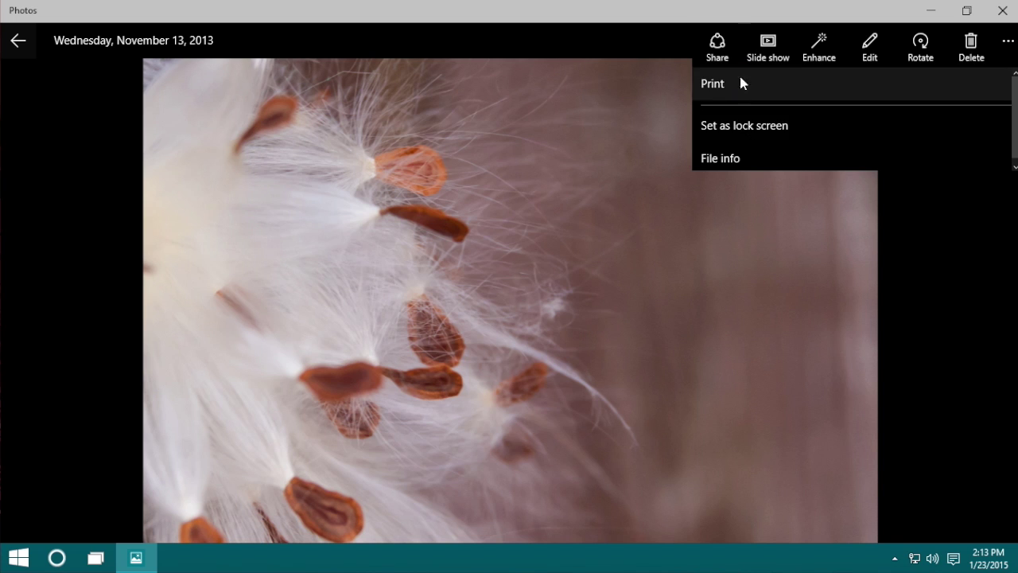
{"action": "left_click", "coordinate": [721, 163]}
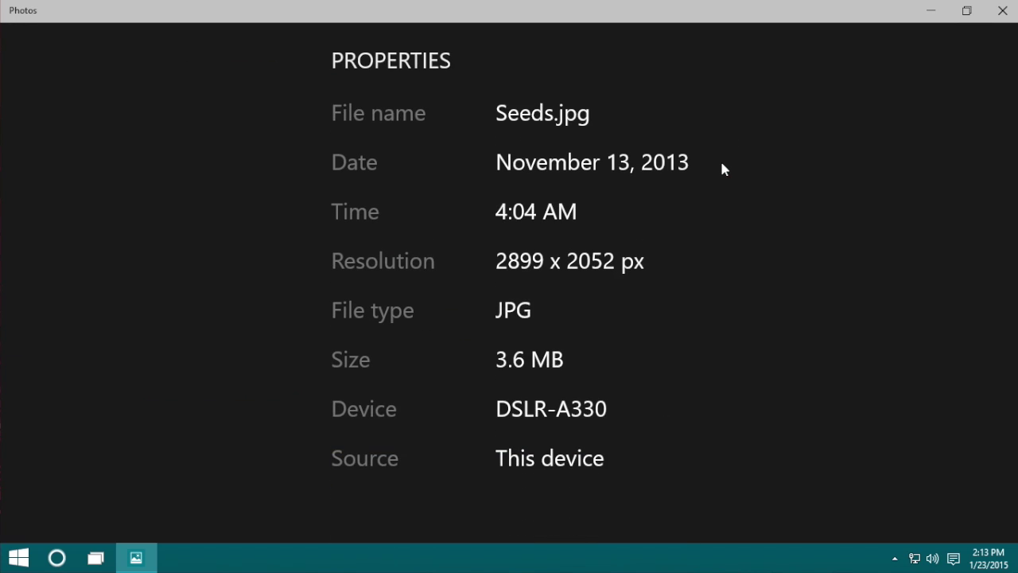
{"action": "left_click", "coordinate": [722, 163]}
{"action": "left_click", "coordinate": [18, 38]}
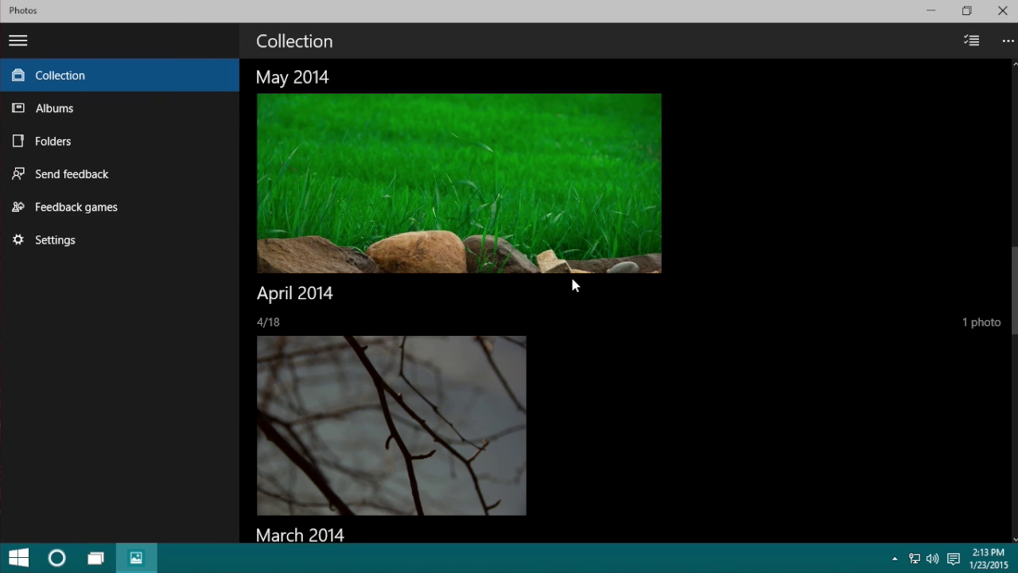
{"action": "key", "text": "alt+F4"}
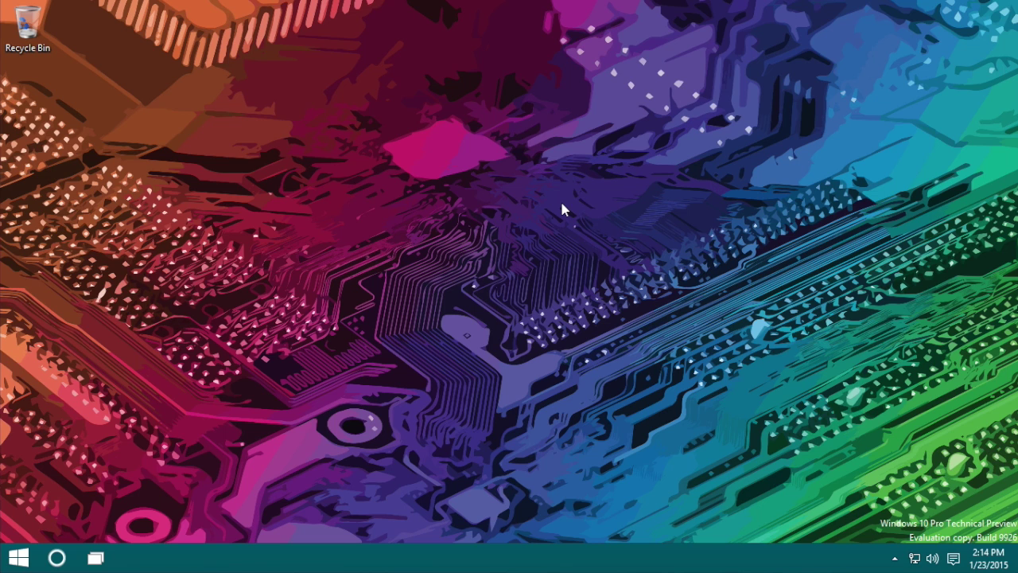
Open File Explorer, close it, and open it again.
{"action": "key", "text": "super+e"}
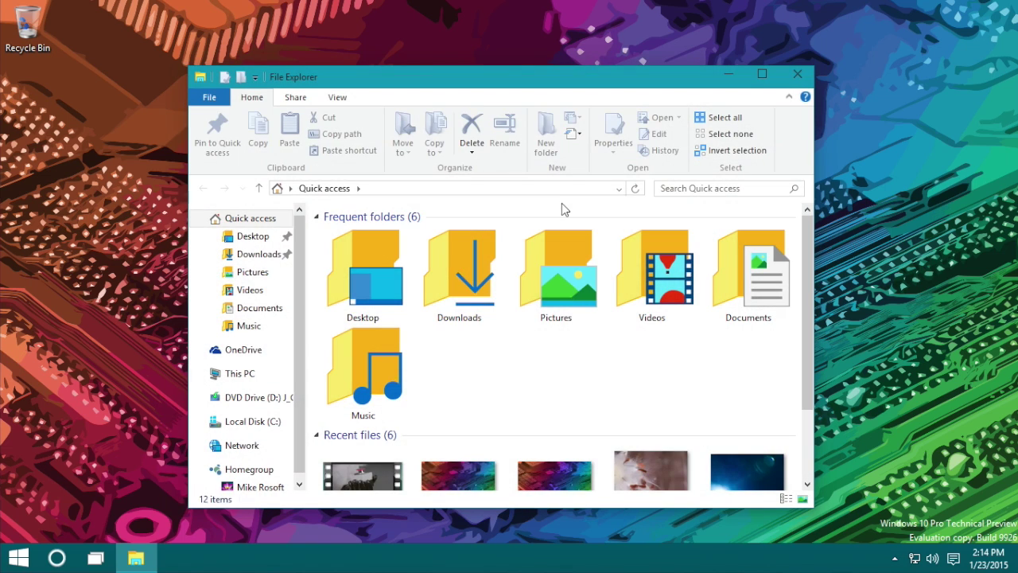
{"action": "left_click", "coordinate": [797, 74]}
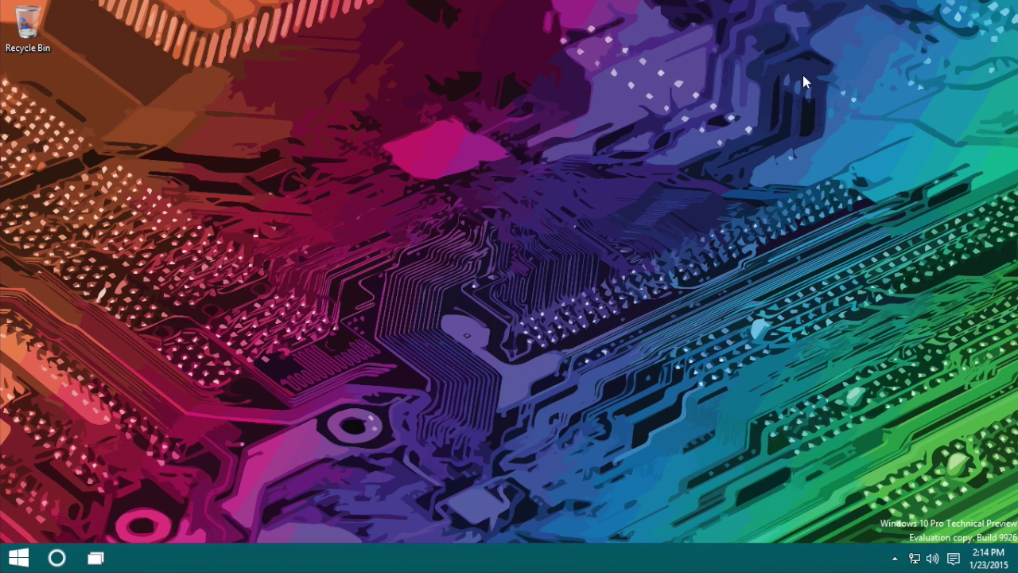
{"action": "key", "text": "super+e"}
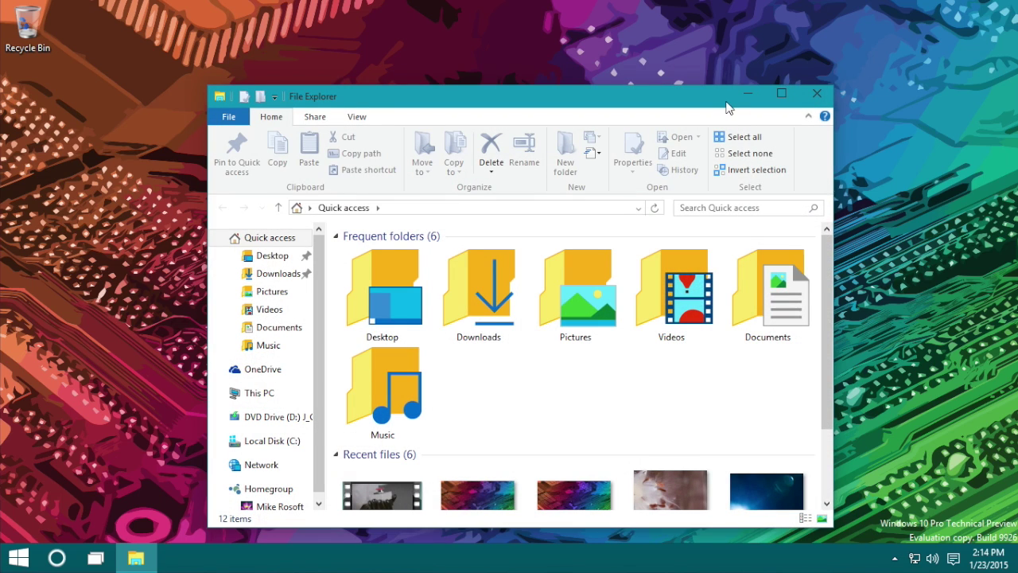
Move the File Explorer window up, minimize it, and bring it back onto the desktop.
{"action": "left_click_drag", "start_coordinate": [725, 100], "coordinate": [740, 36]}
{"action": "left_click", "coordinate": [769, 41]}
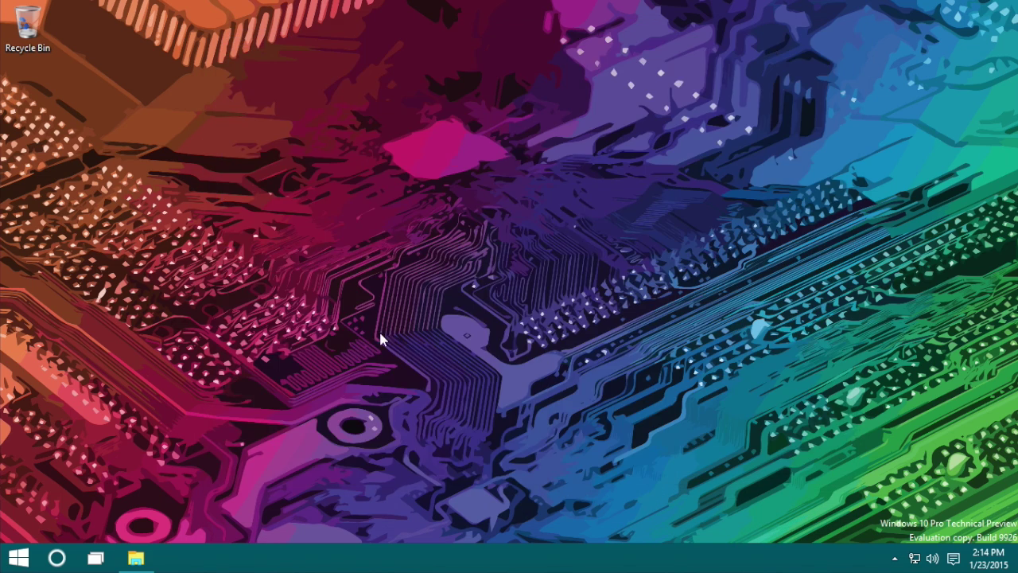
{"action": "left_click", "coordinate": [141, 558]}
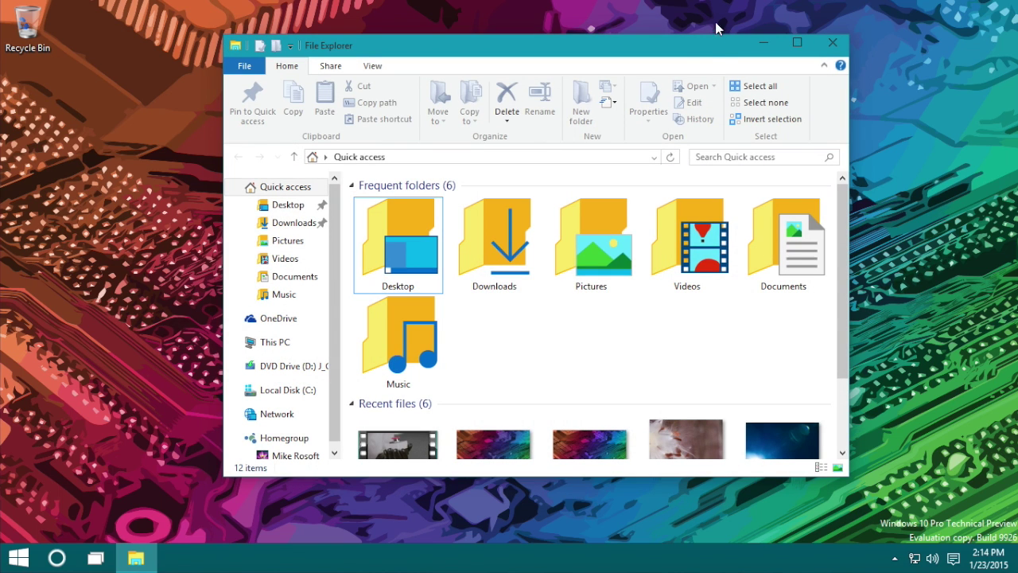
Shift the File Explorer window slightly right, then maximize it and restore it to its windowed size.
{"action": "left_click_drag", "start_coordinate": [707, 52], "coordinate": [719, 50]}
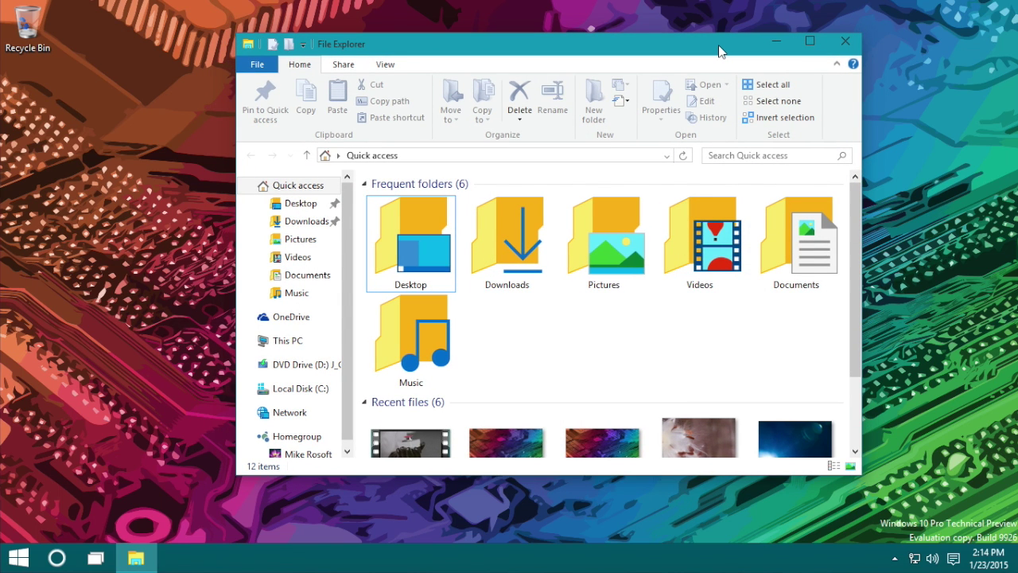
{"action": "left_click", "coordinate": [810, 41]}
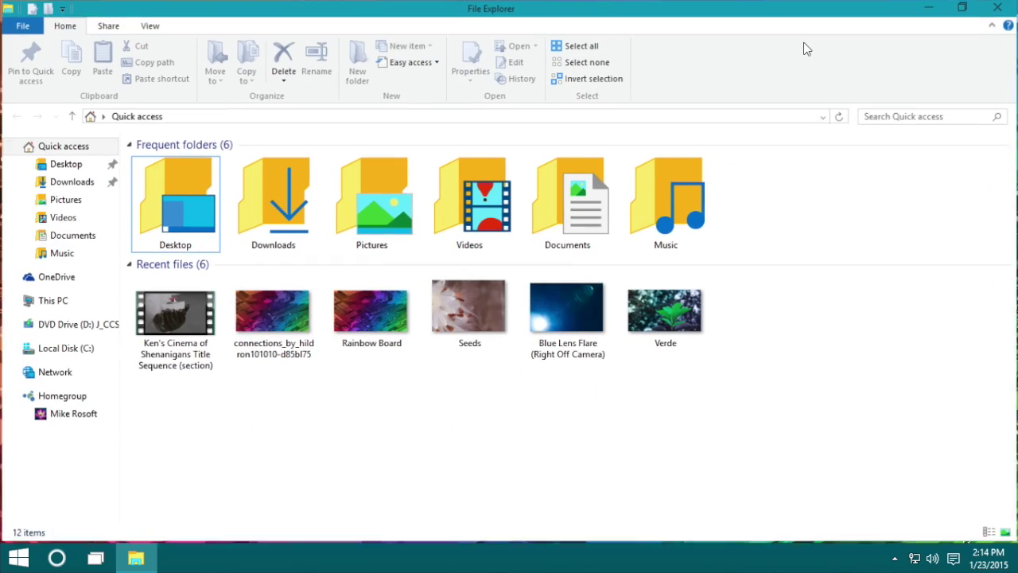
{"action": "left_click", "coordinate": [965, 7]}
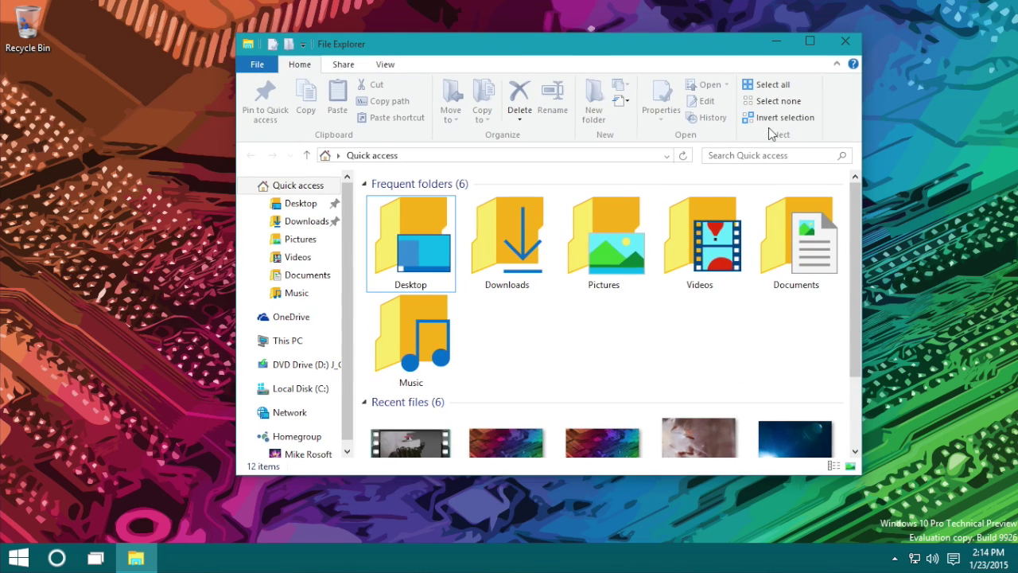
Move the File Explorer window farther left on the desktop and shorten it from its lower edge.
{"action": "left_click_drag", "start_coordinate": [682, 50], "coordinate": [639, 42]}
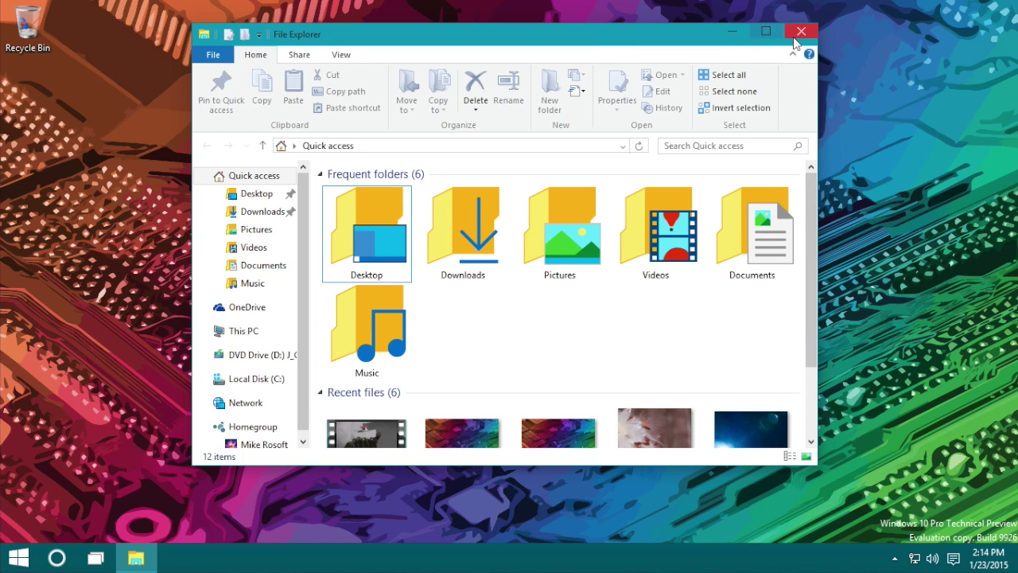
{"action": "left_click_drag", "start_coordinate": [609, 42], "coordinate": [570, 52]}
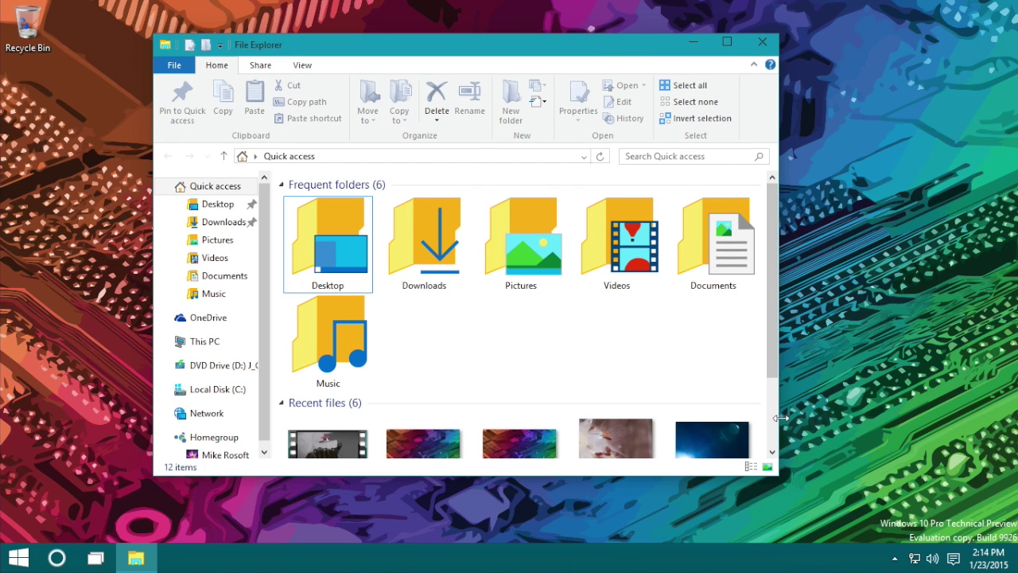
{"action": "left_click_drag", "start_coordinate": [626, 476], "coordinate": [626, 451]}
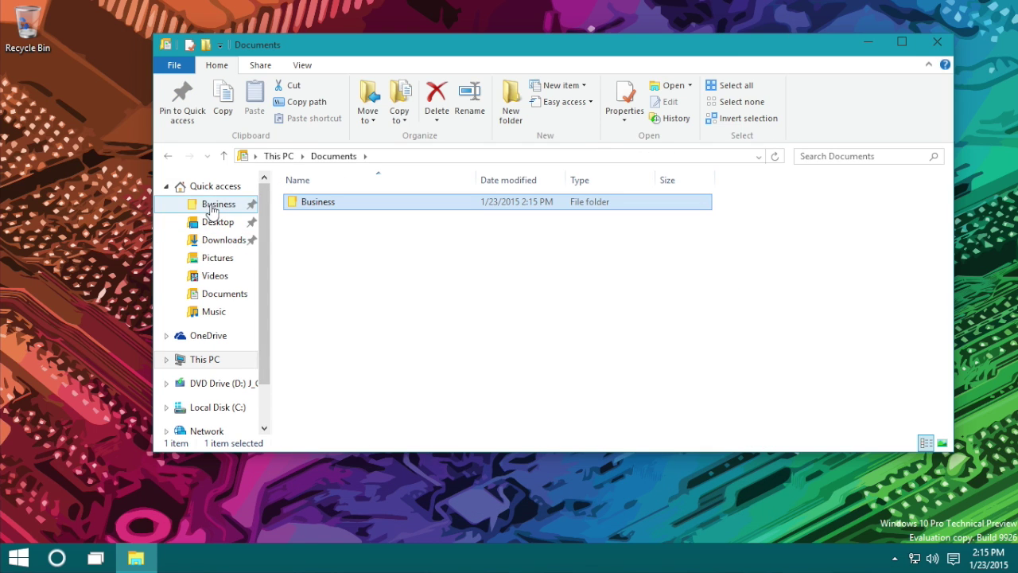
Return to the Quick access view and select the Videos folder, briefly selecting the Recycle Bin in between.
{"action": "left_click", "coordinate": [209, 187]}
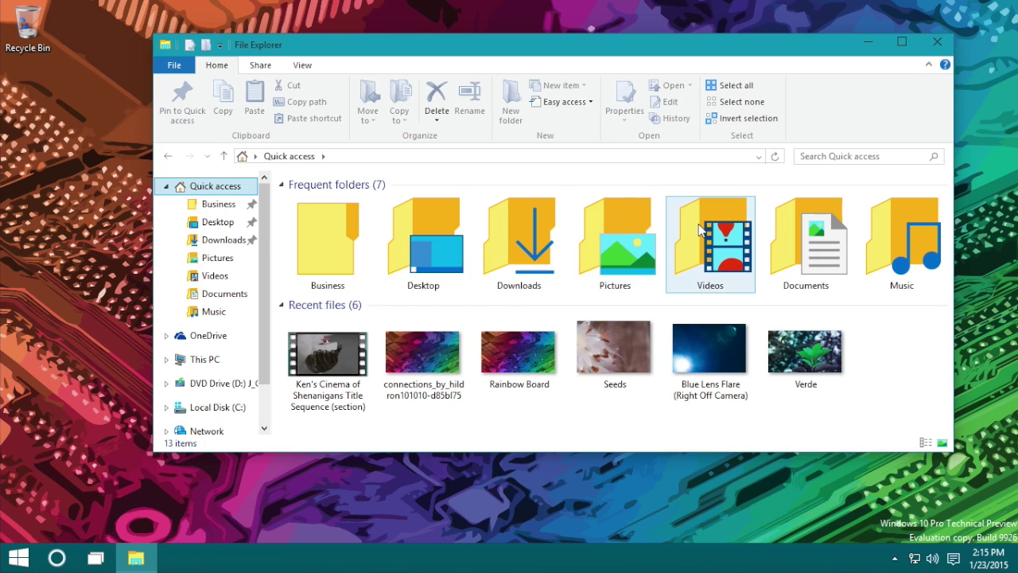
{"action": "left_click", "coordinate": [614, 235]}
{"action": "left_click", "coordinate": [721, 230]}
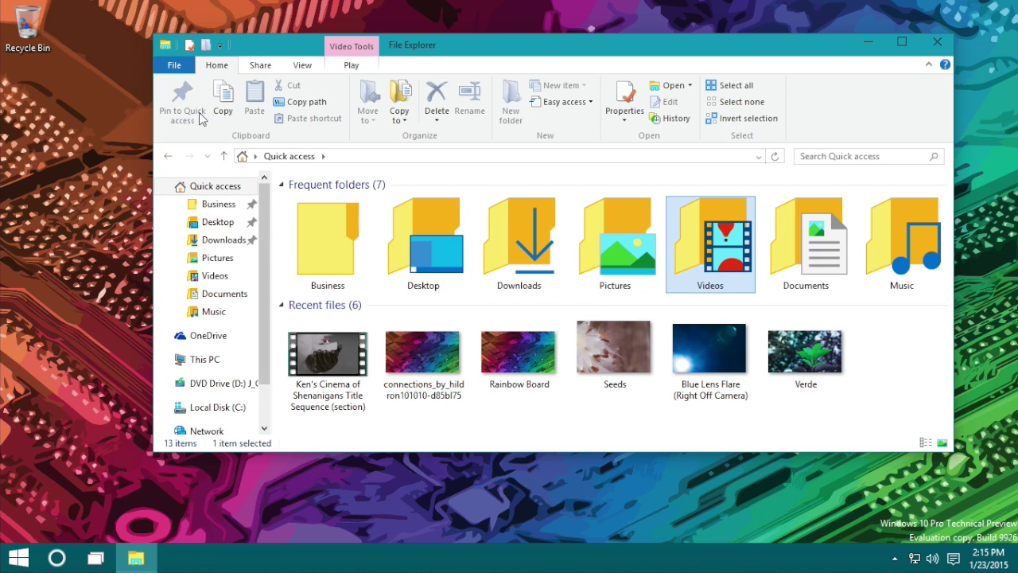
{"action": "left_click", "coordinate": [34, 30]}
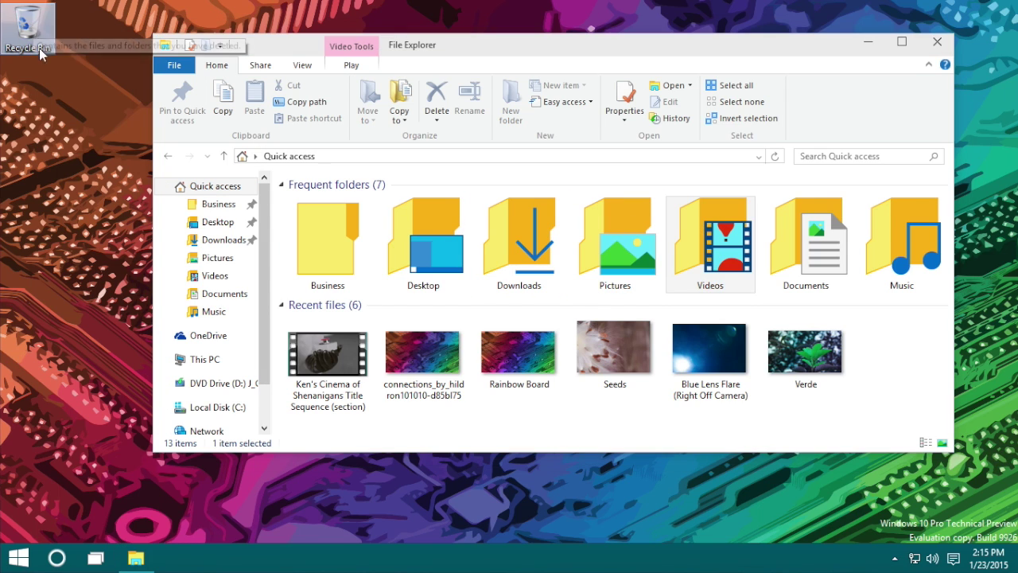
{"action": "left_click", "coordinate": [672, 238]}
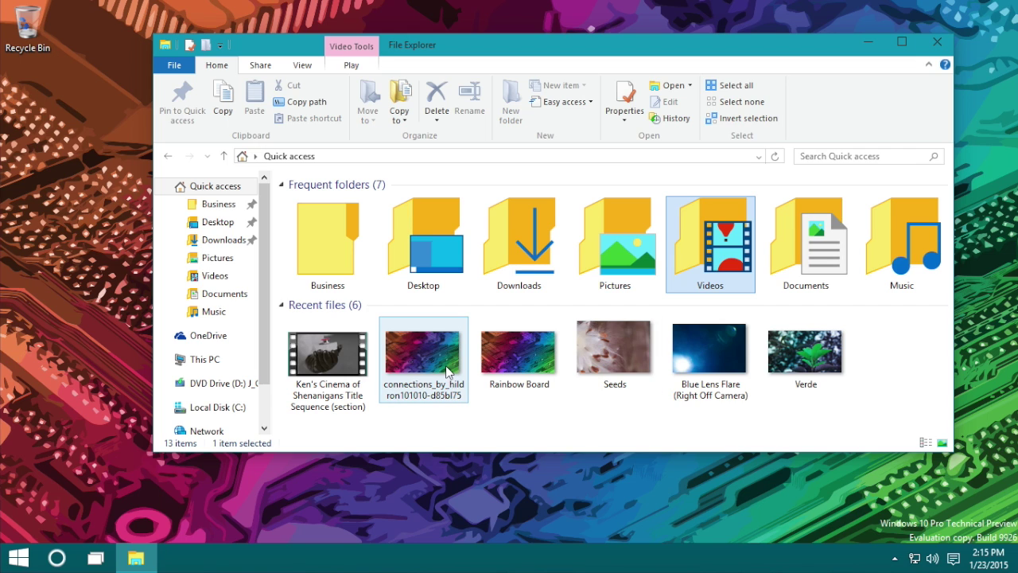
View the Open with choices for the Seeds photo and dismiss them without picking a program.
{"action": "right_click", "coordinate": [619, 355]}
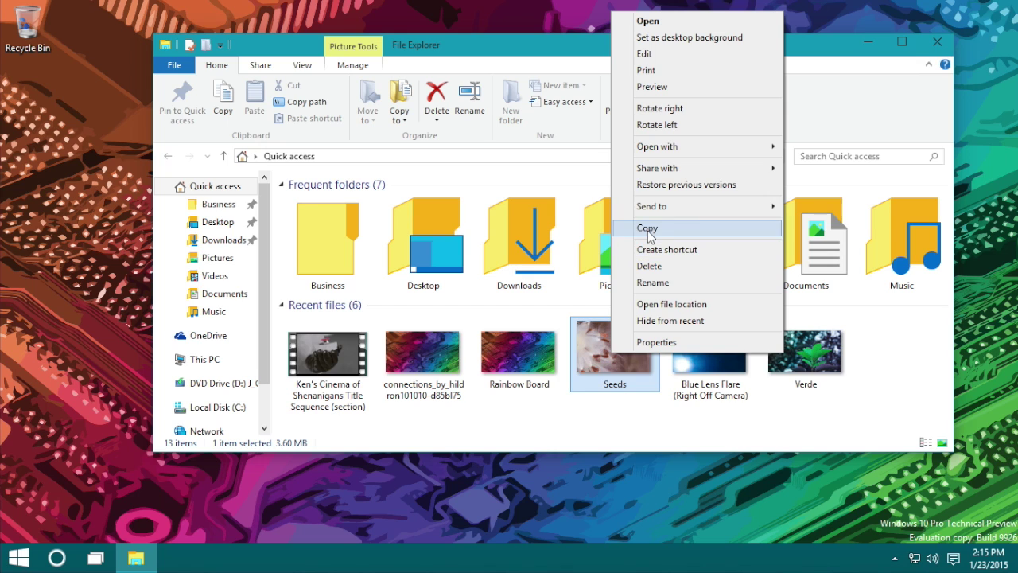
{"action": "mouse_move", "coordinate": [649, 147]}
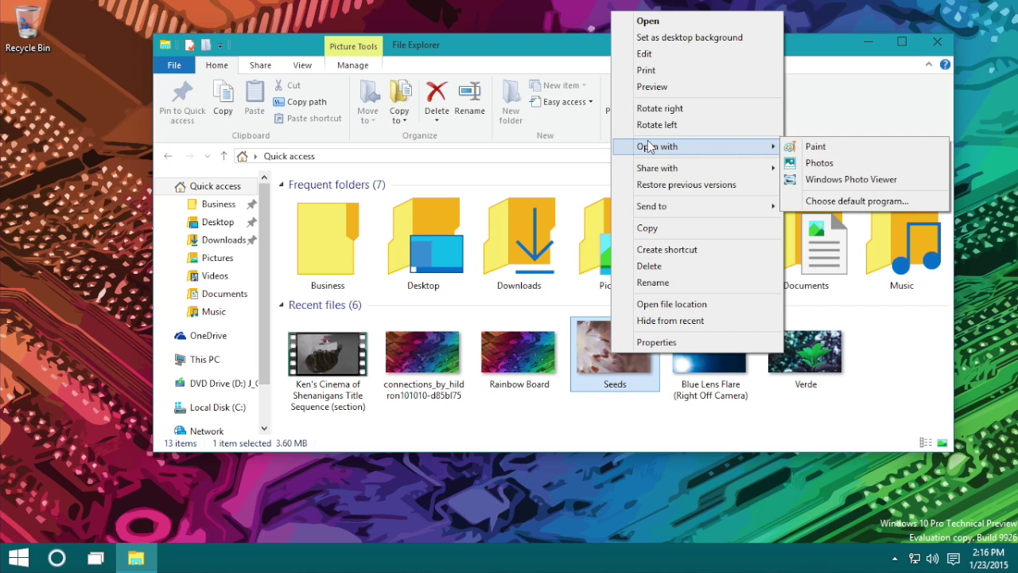
{"action": "left_click", "coordinate": [586, 421]}
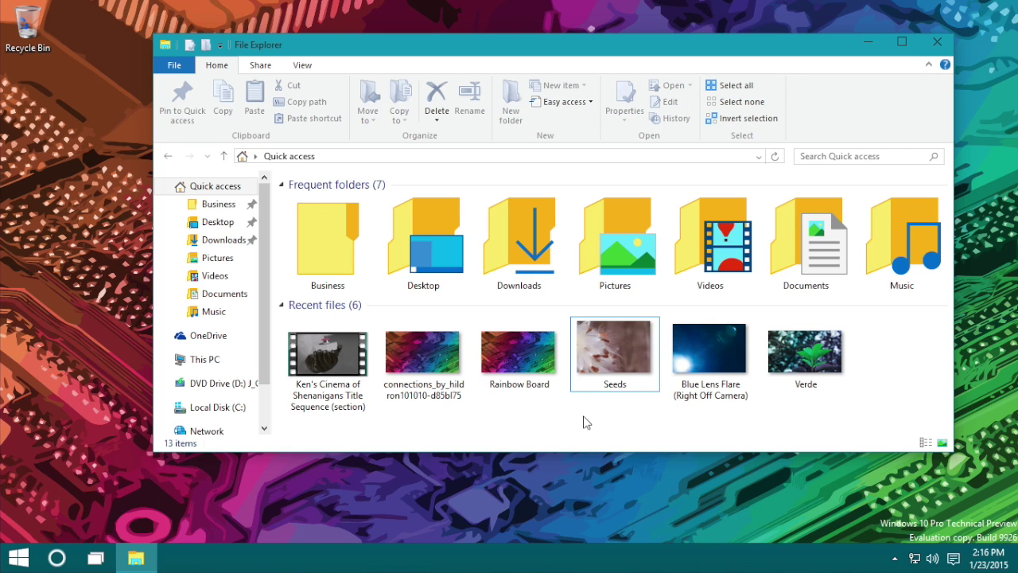
Open the recent file "Ken's Cinema of Shenanigans Title Sequence (section)" with the Video app.
{"action": "right_click", "coordinate": [324, 355]}
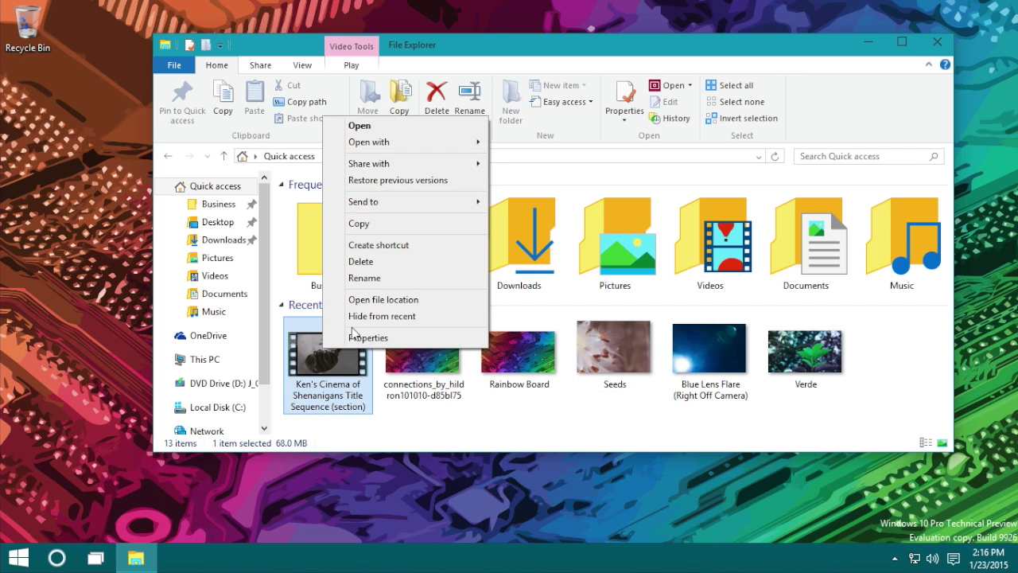
{"action": "mouse_move", "coordinate": [436, 154]}
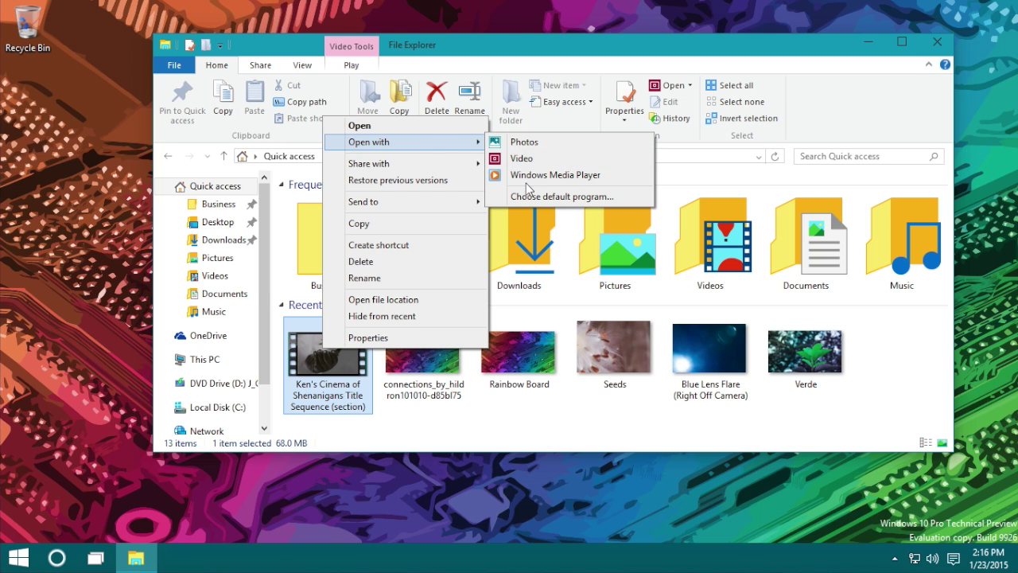
{"action": "left_click", "coordinate": [522, 159]}
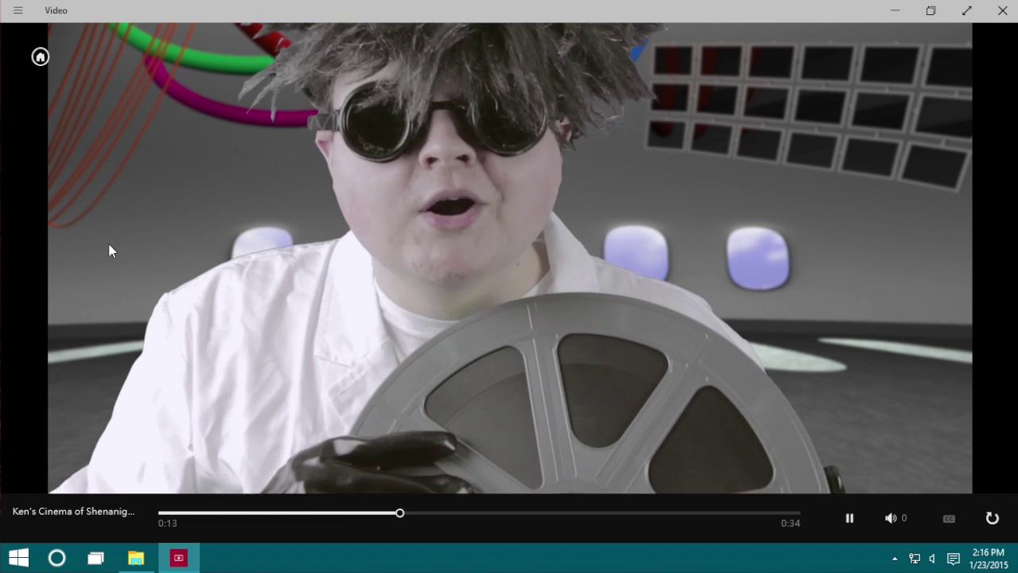
Leave the playing video for the Movies Store, and search for "mystery science theater 3000" and browse the results.
{"action": "left_click", "coordinate": [39, 58]}
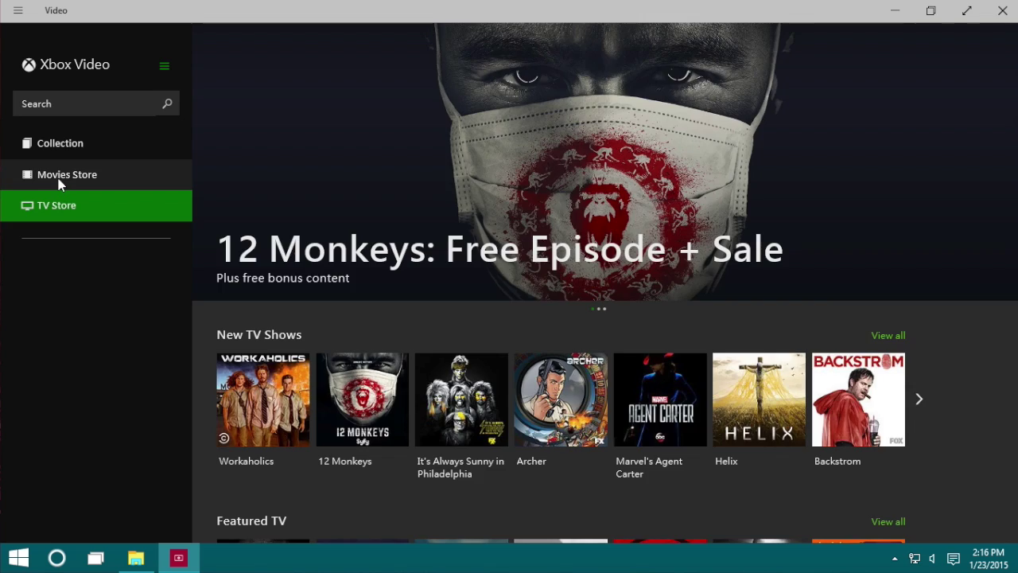
{"action": "left_click", "coordinate": [35, 176]}
{"action": "left_click", "coordinate": [66, 104]}
{"action": "type", "text": "mystery"}
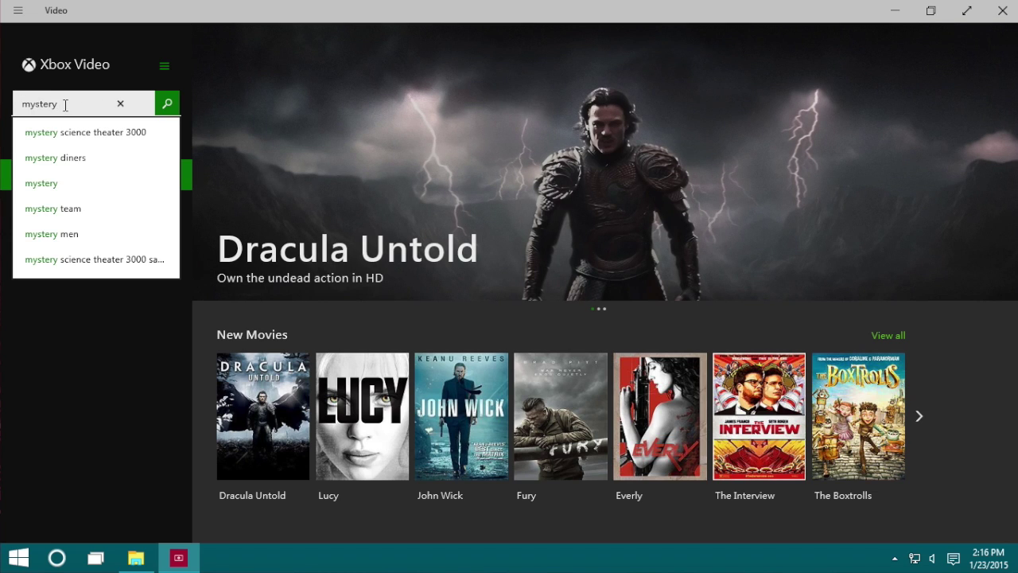
{"action": "key", "text": "Down"}
{"action": "key", "text": "Return"}
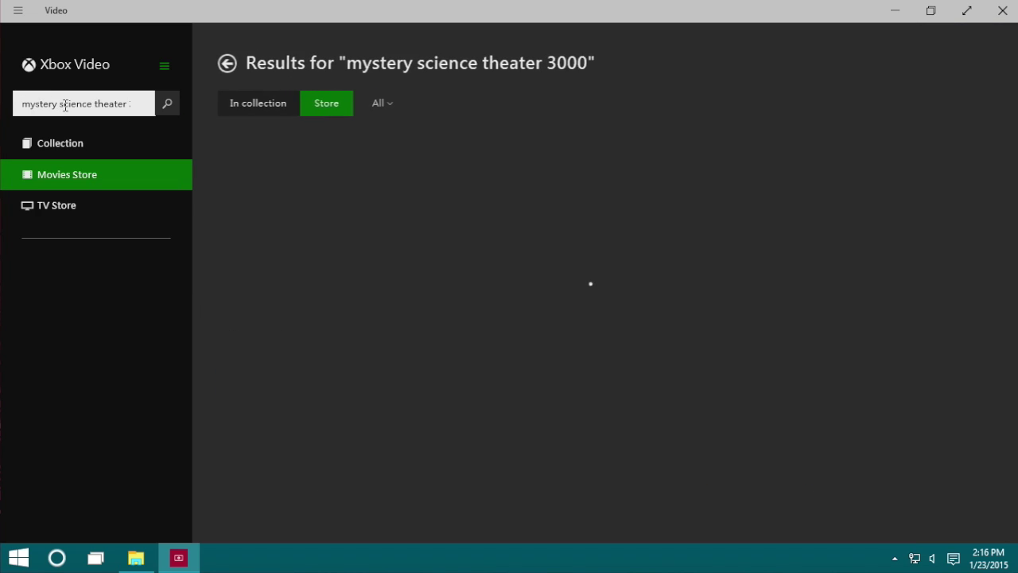
{"action": "scroll", "coordinate": [549, 318], "scroll_direction": "down", "scroll_amount": 5}
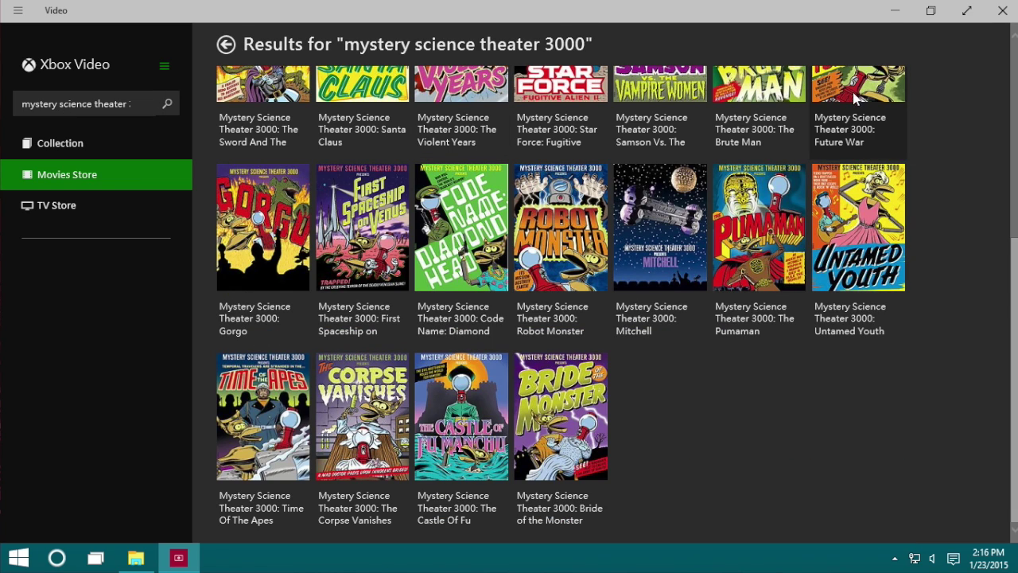
Minimize the Video app and open the Ken's Cinema of Shenanigans video from File Explorer with Video again.
{"action": "left_click", "coordinate": [893, 11]}
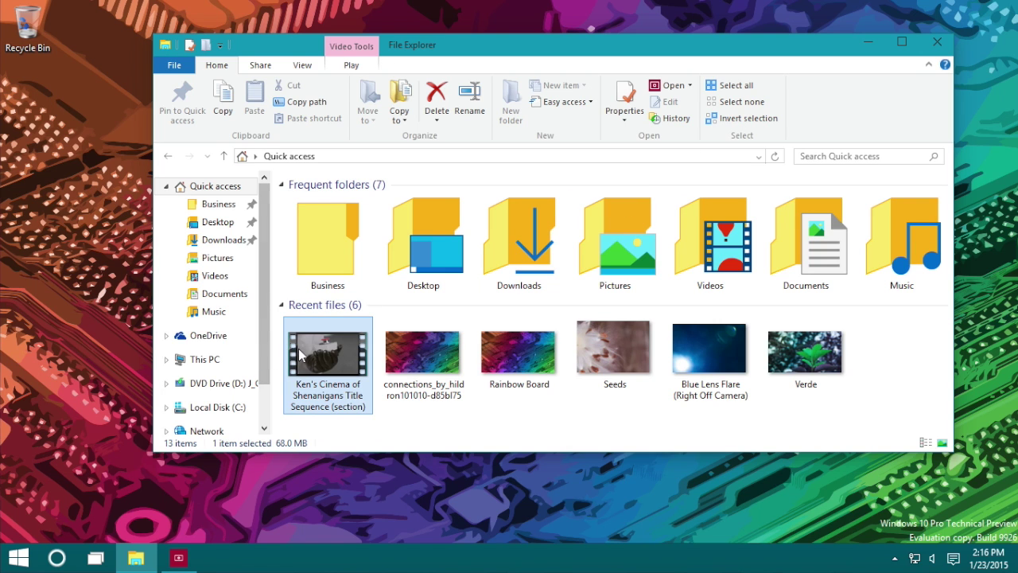
{"action": "right_click", "coordinate": [320, 360]}
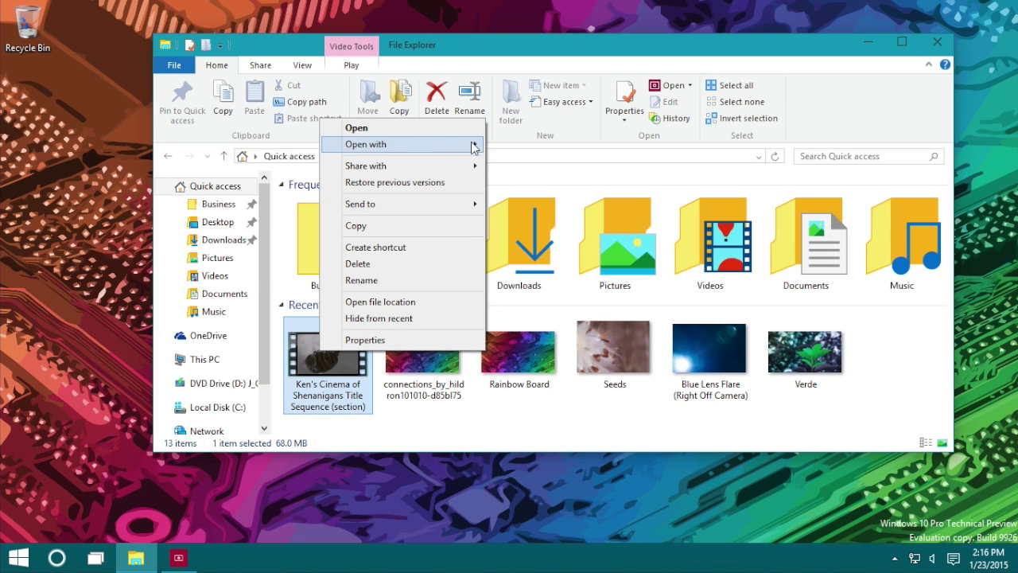
{"action": "mouse_move", "coordinate": [492, 150]}
{"action": "left_click", "coordinate": [517, 159]}
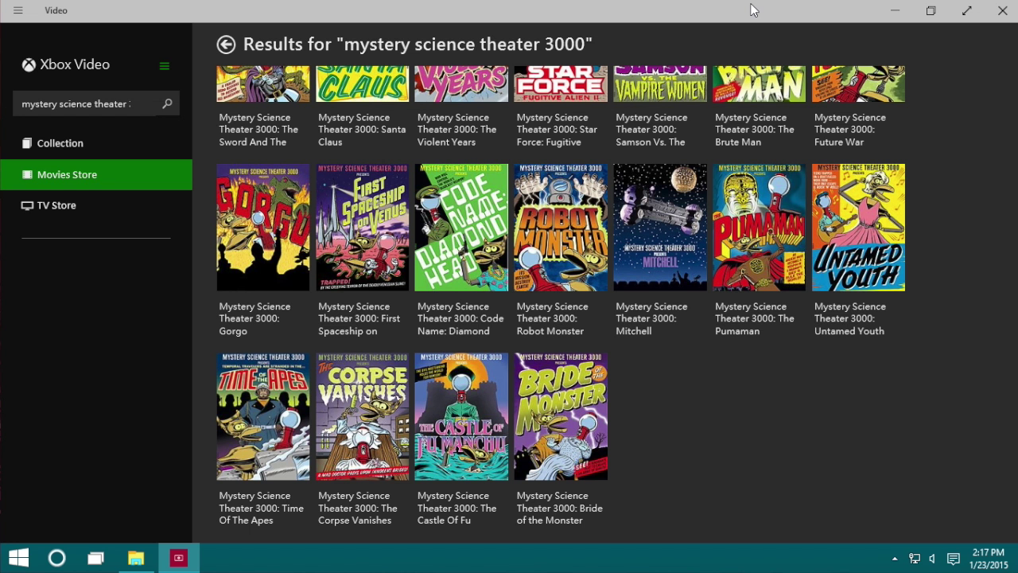
Restore the Video app to its windowed size, maximize it again, and switch it to full screen.
{"action": "left_click", "coordinate": [930, 11]}
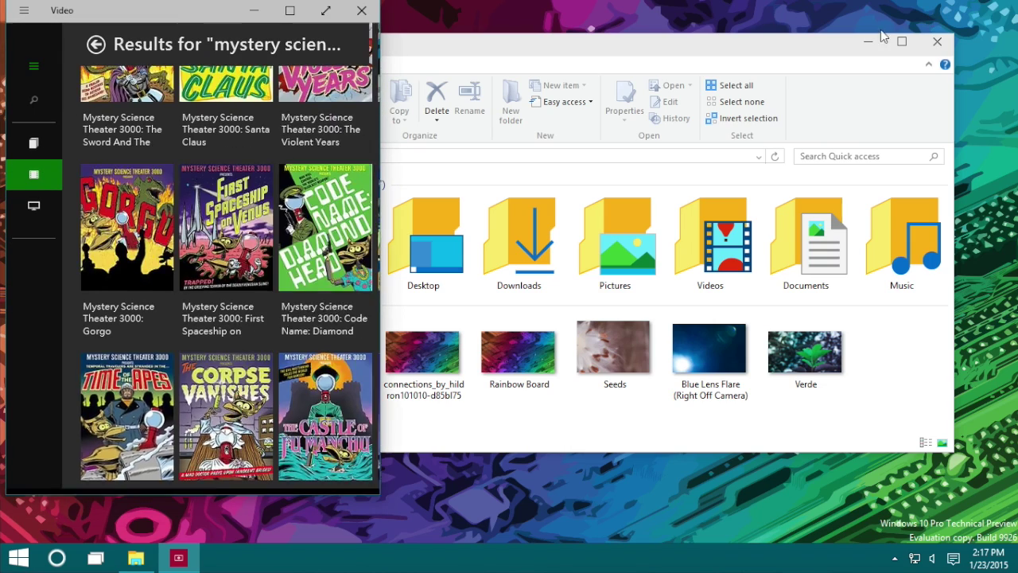
{"action": "left_click", "coordinate": [289, 10]}
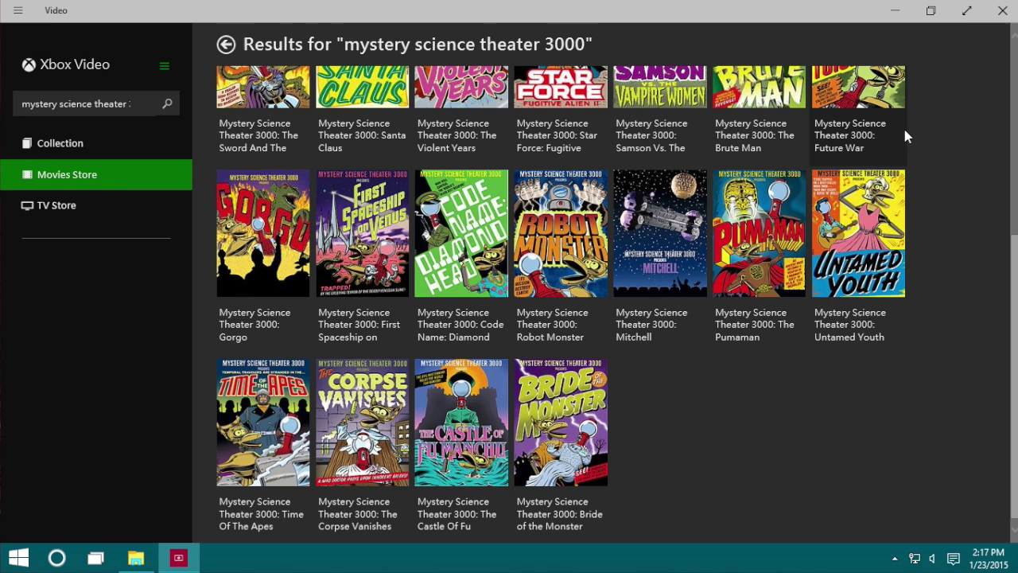
{"action": "left_click", "coordinate": [967, 19]}
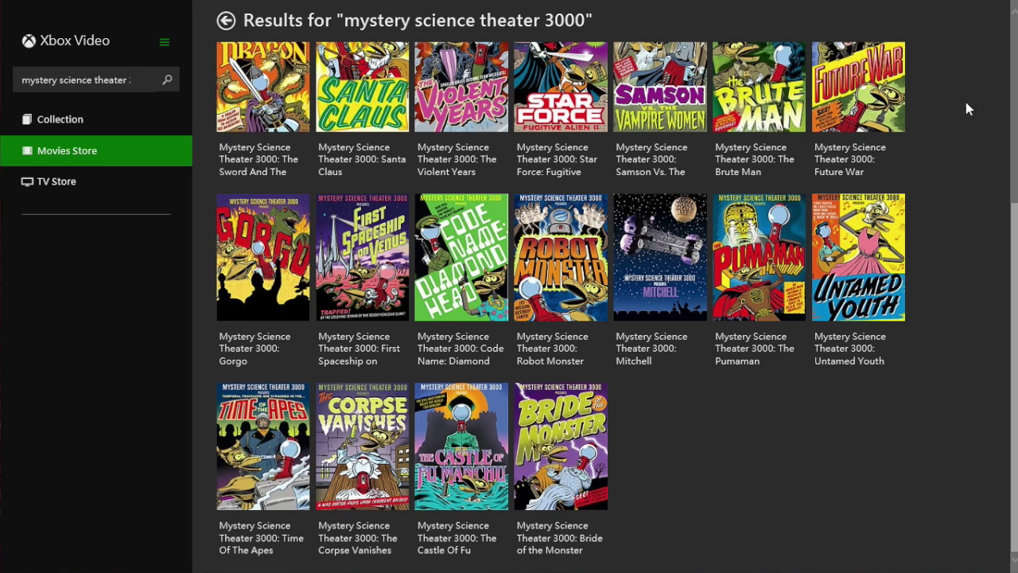
Open the Video app's Share pane from its app commands, dismiss it, and exit full-screen mode.
{"action": "mouse_move", "coordinate": [994, 3]}
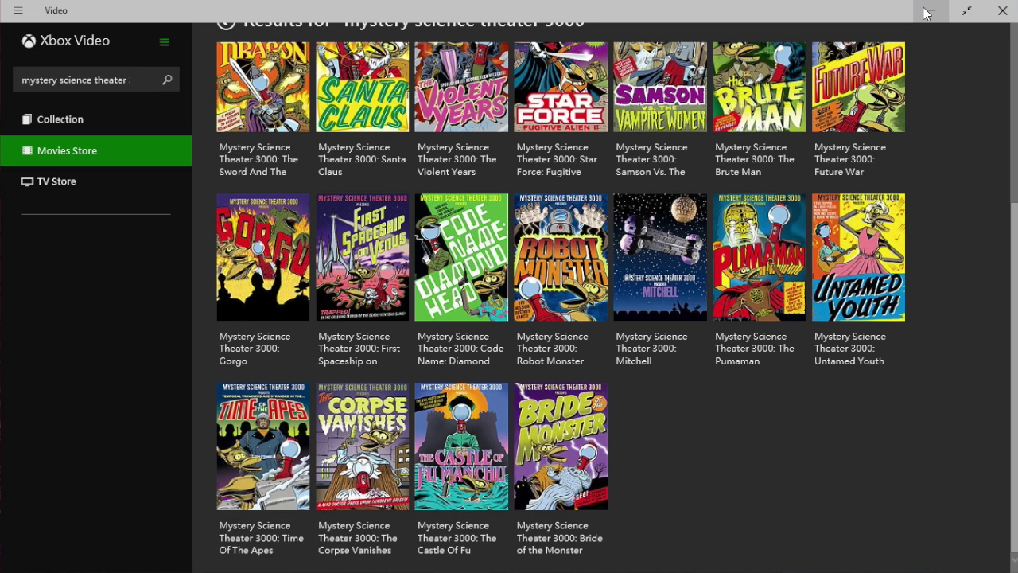
{"action": "left_click", "coordinate": [13, 11]}
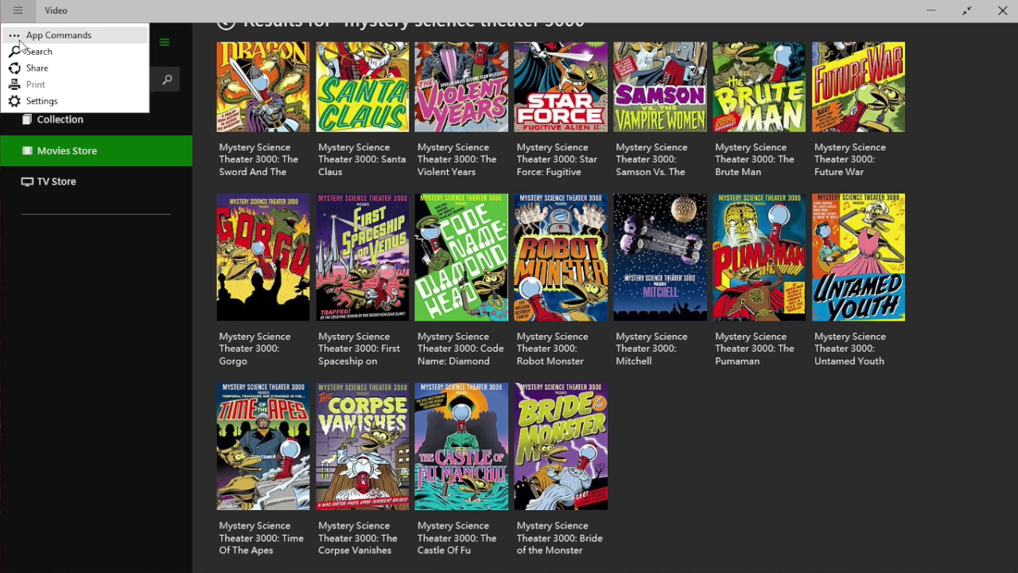
{"action": "left_click", "coordinate": [32, 69]}
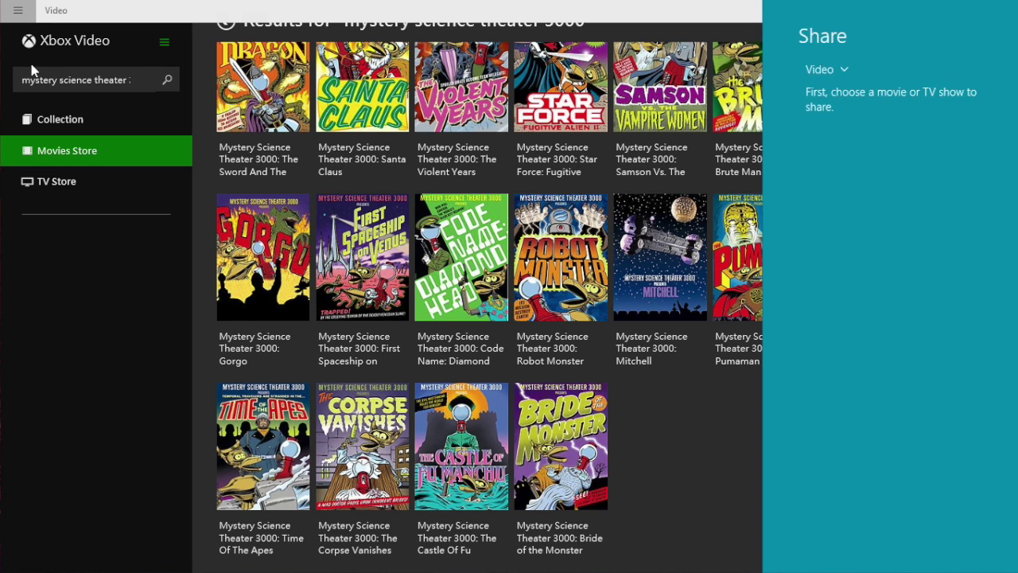
{"action": "left_click", "coordinate": [729, 415]}
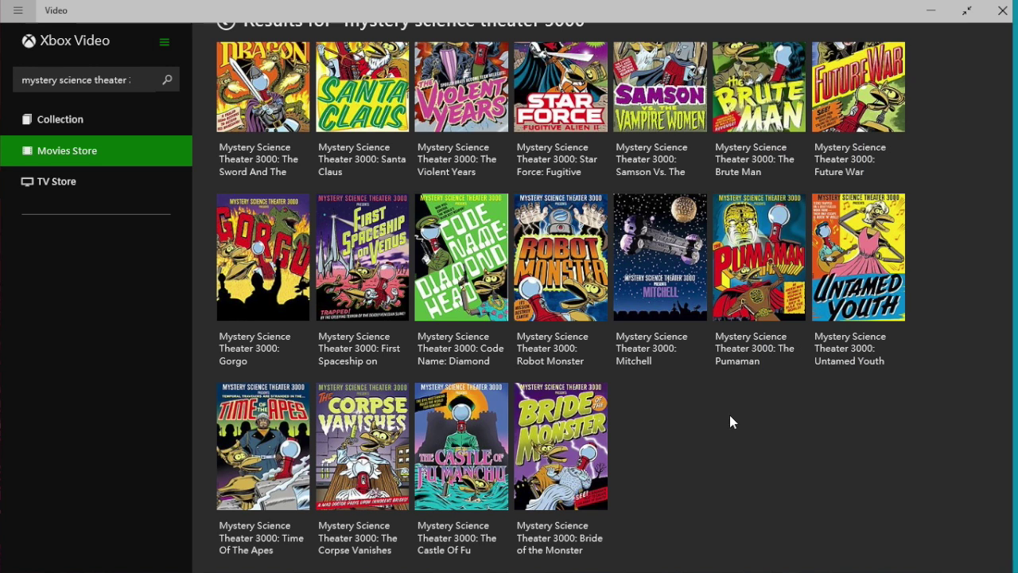
{"action": "left_click", "coordinate": [964, 15]}
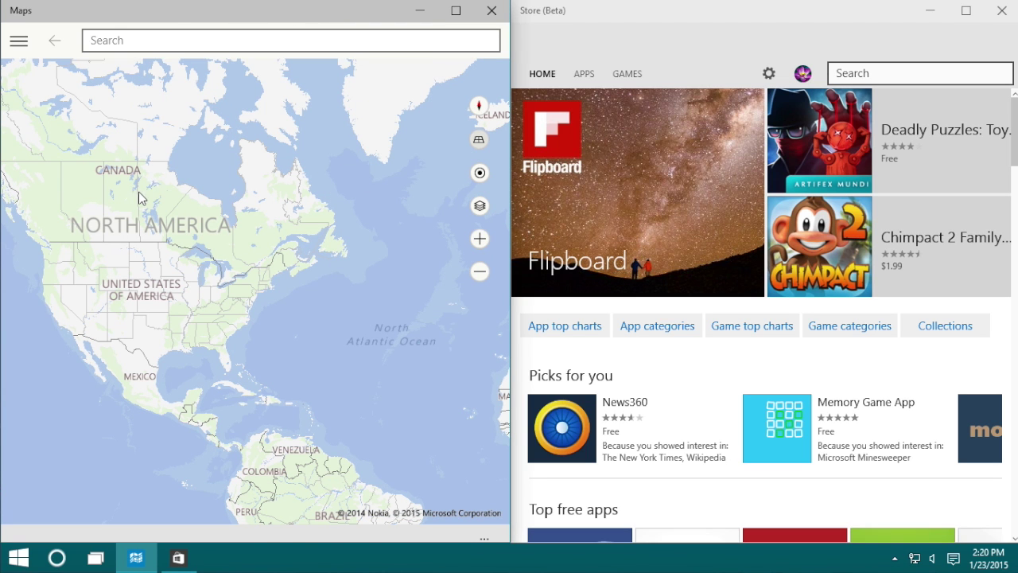
Pan the Maps view west to the North Pacific, and unsnap the Maps window and move it left.
{"action": "left_click_drag", "start_coordinate": [123, 206], "coordinate": [275, 202]}
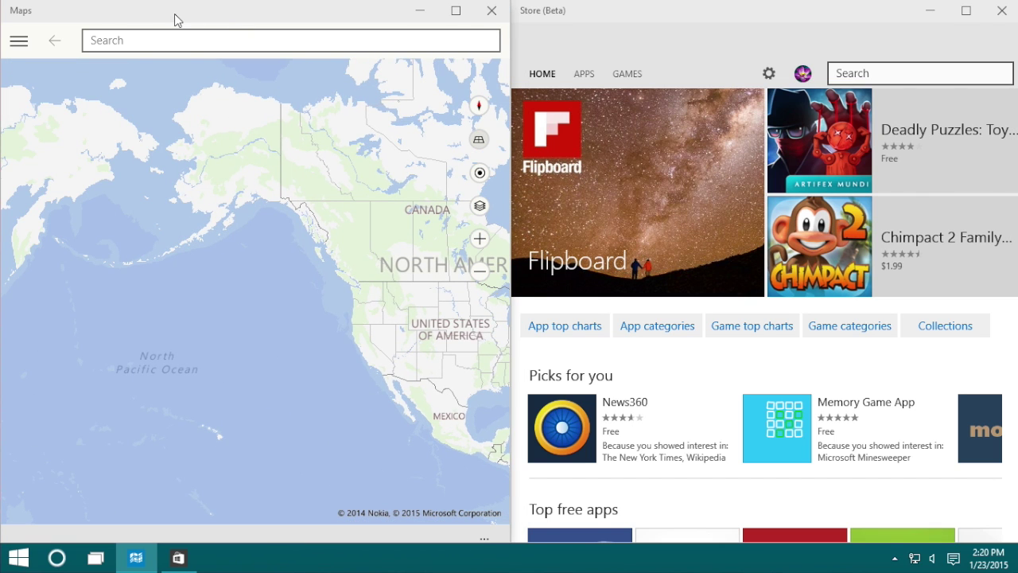
{"action": "left_click_drag", "start_coordinate": [175, 13], "coordinate": [296, 49]}
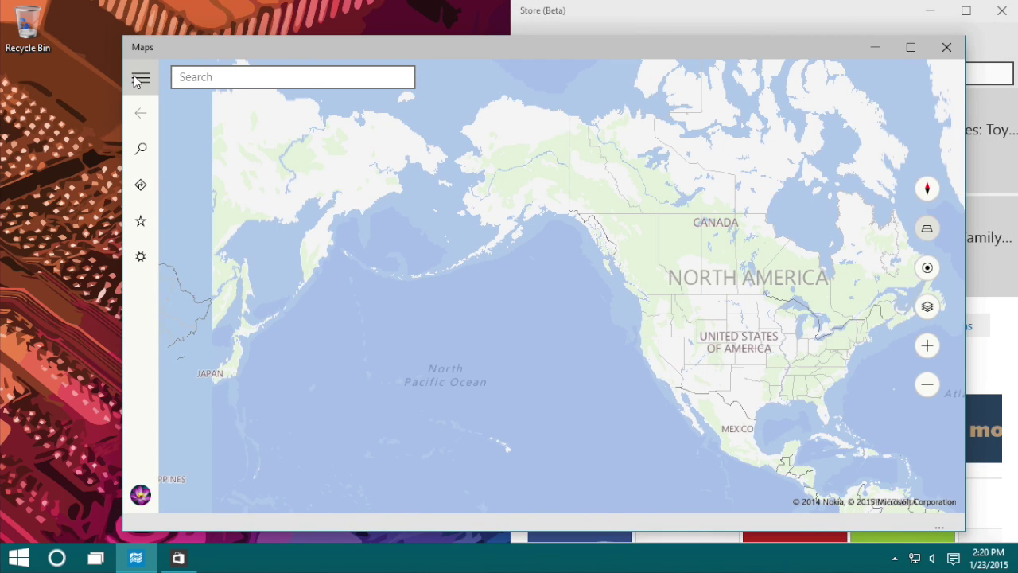
{"action": "left_click_drag", "start_coordinate": [135, 48], "coordinate": [65, 49]}
Widen the Store window across the Maps window, close the Store, and shift the Maps window slightly up.
{"action": "left_click", "coordinate": [562, 18]}
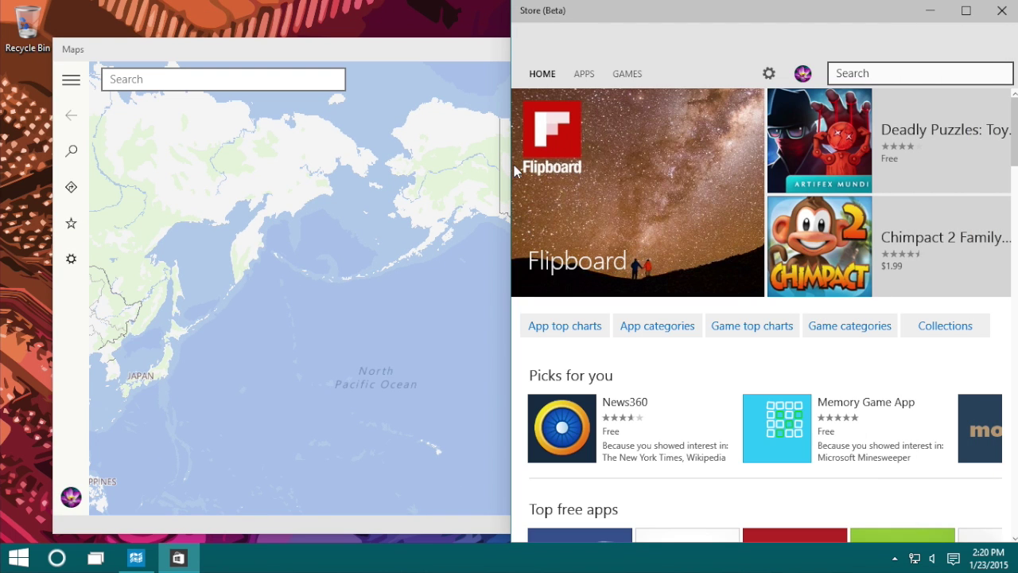
{"action": "left_click_drag", "start_coordinate": [513, 171], "coordinate": [155, 149]}
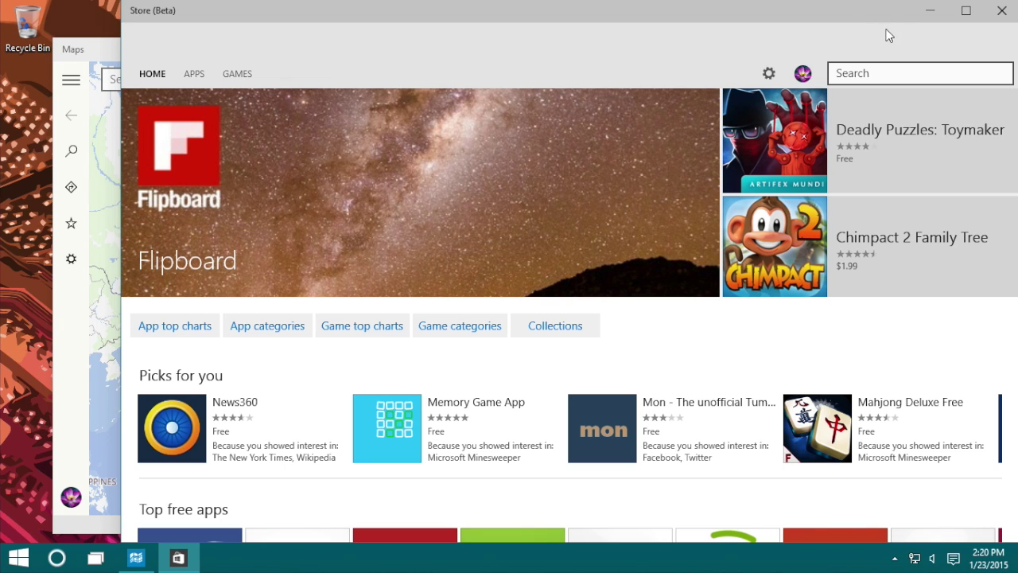
{"action": "left_click", "coordinate": [1003, 11]}
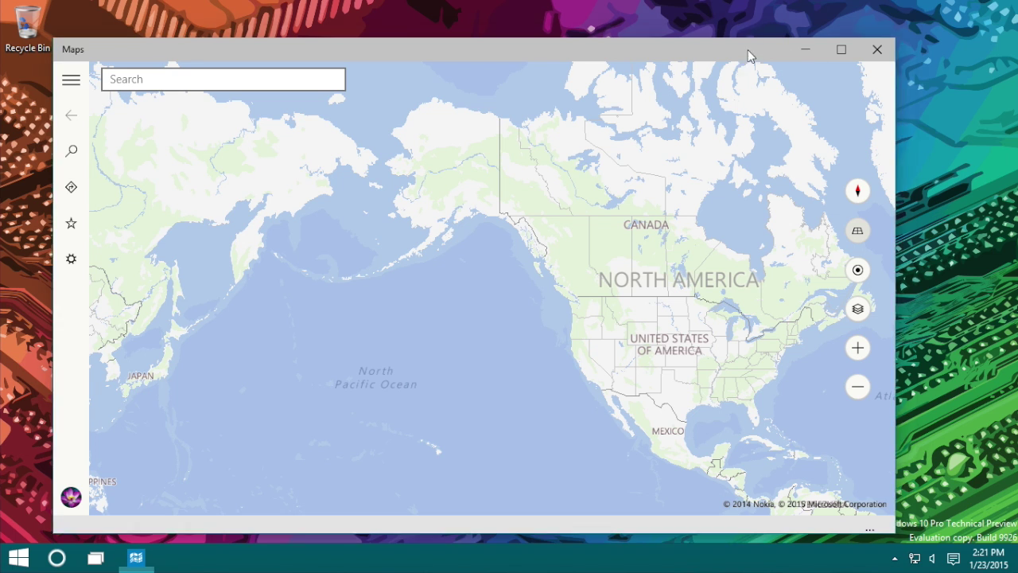
{"action": "left_click_drag", "start_coordinate": [748, 49], "coordinate": [758, 40]}
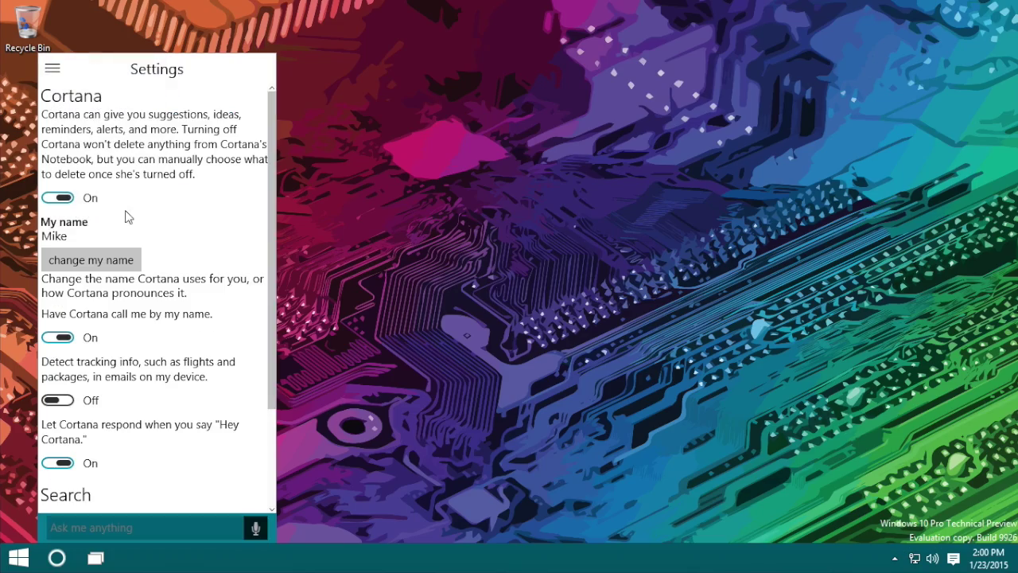
Look through Cortana's settings and close the Cortana pane.
{"action": "scroll", "coordinate": [132, 216], "scroll_direction": "down", "scroll_amount": 3}
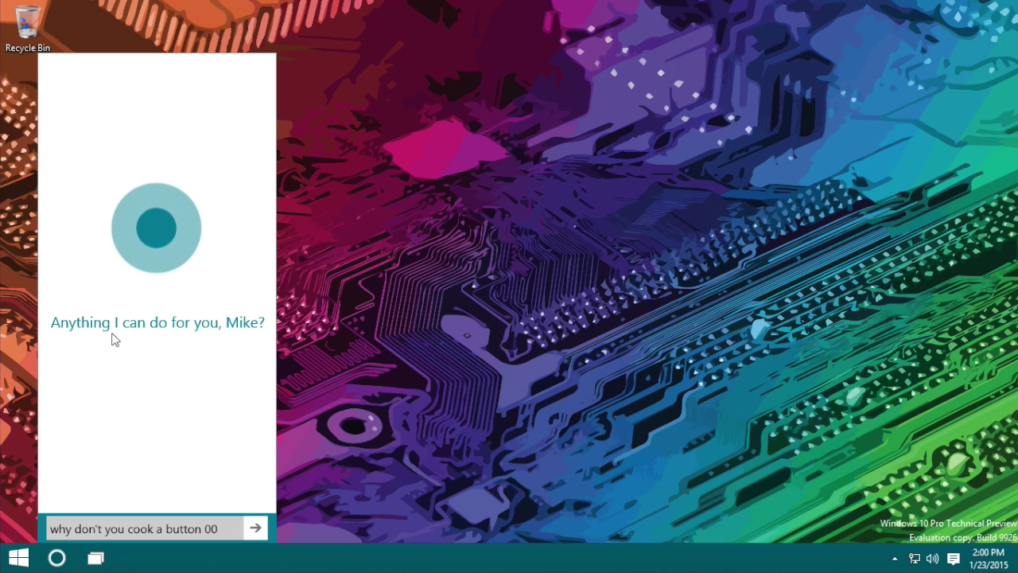
{"action": "left_click", "coordinate": [427, 393]}
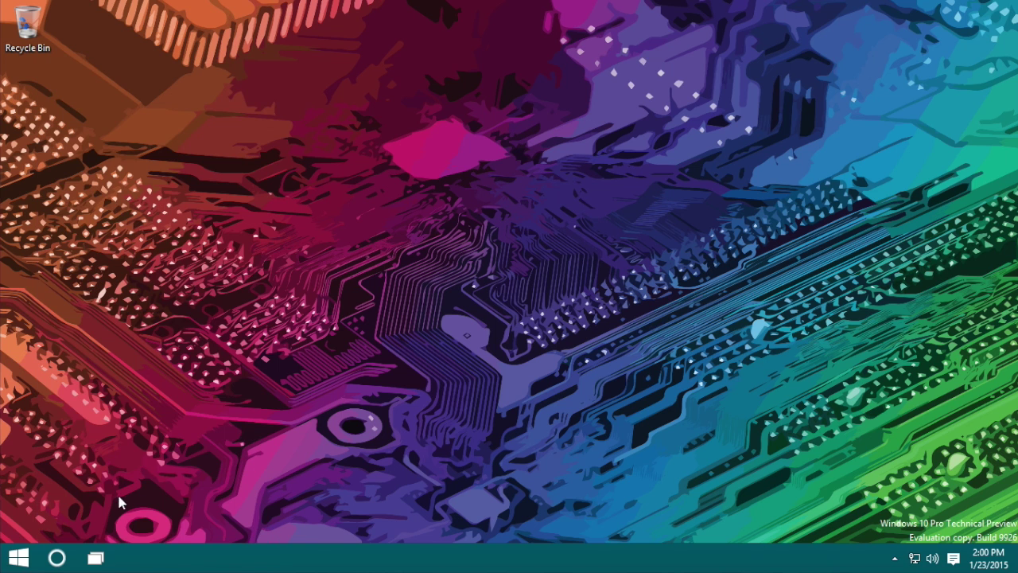